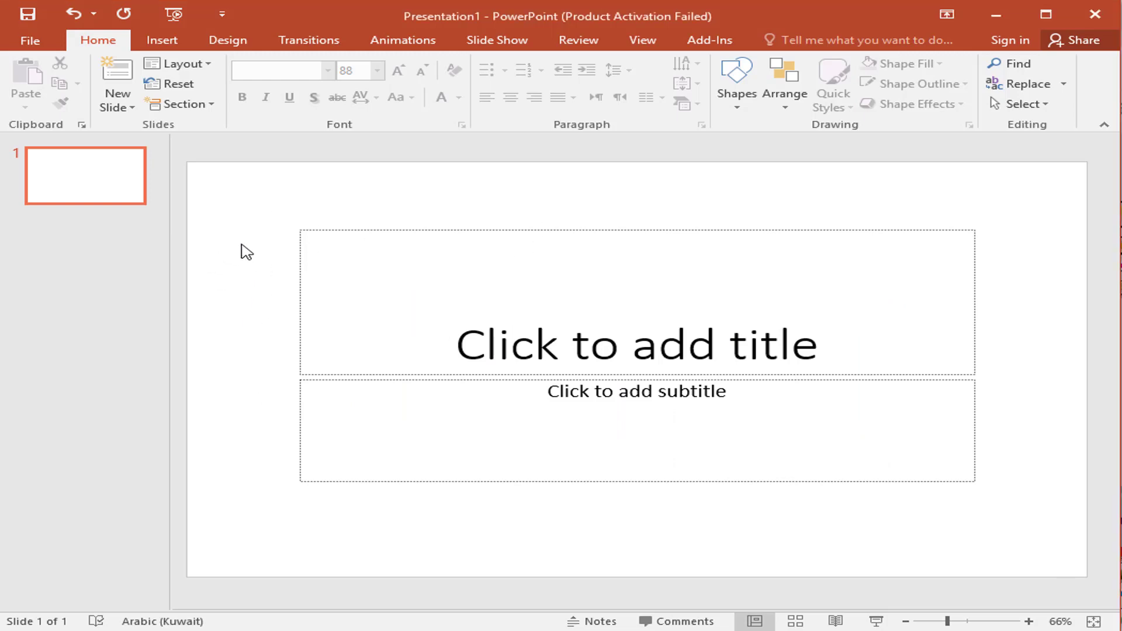
Delete the placeholders and add a wide text box reading 'TEXT EFFECT'.
key(ctrl+a)
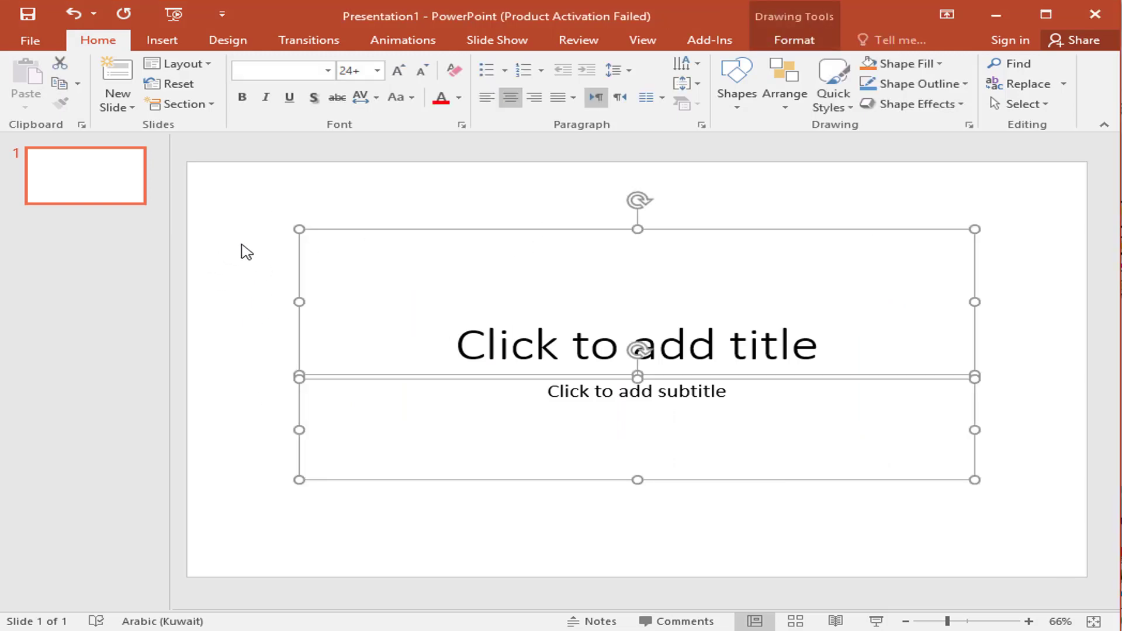
key(Delete)
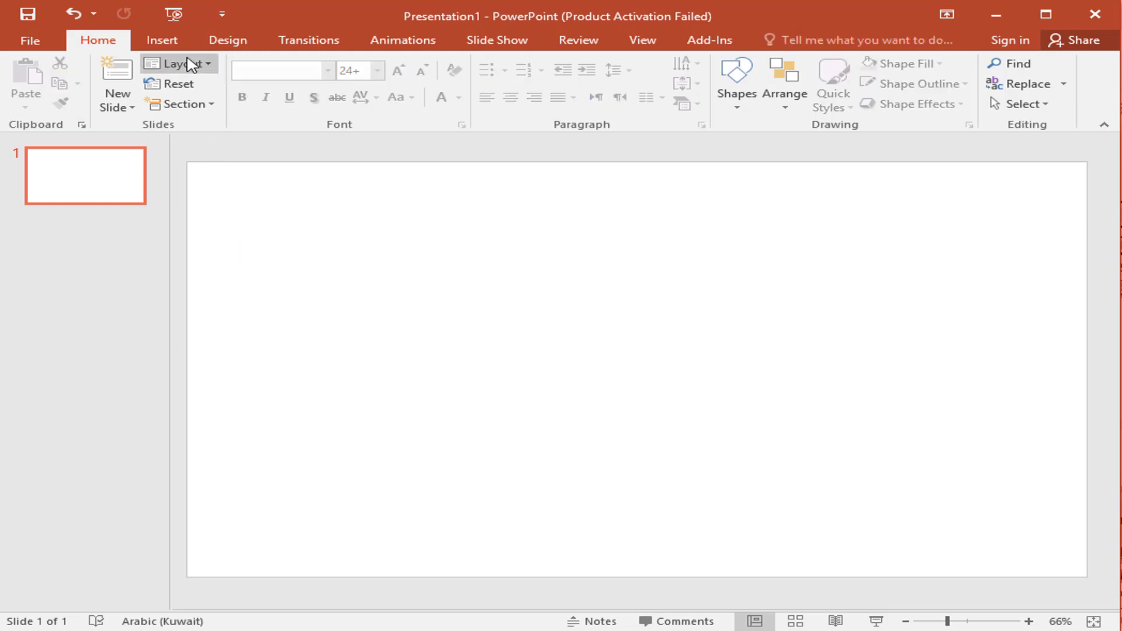
click(168, 43)
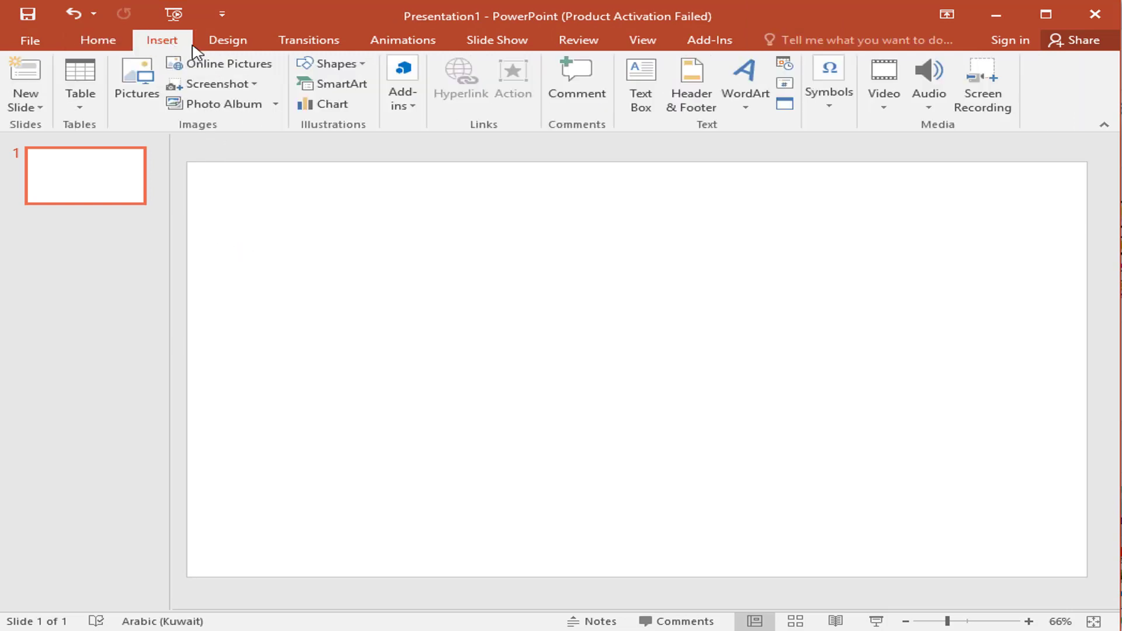
click(643, 111)
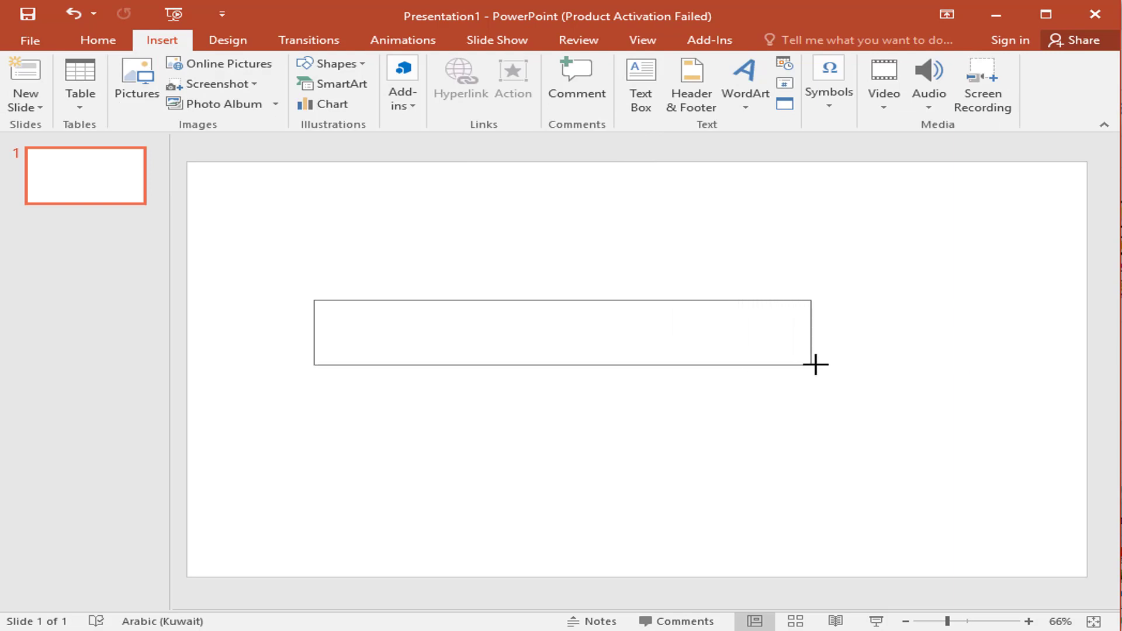
drag(314, 296, 817, 366)
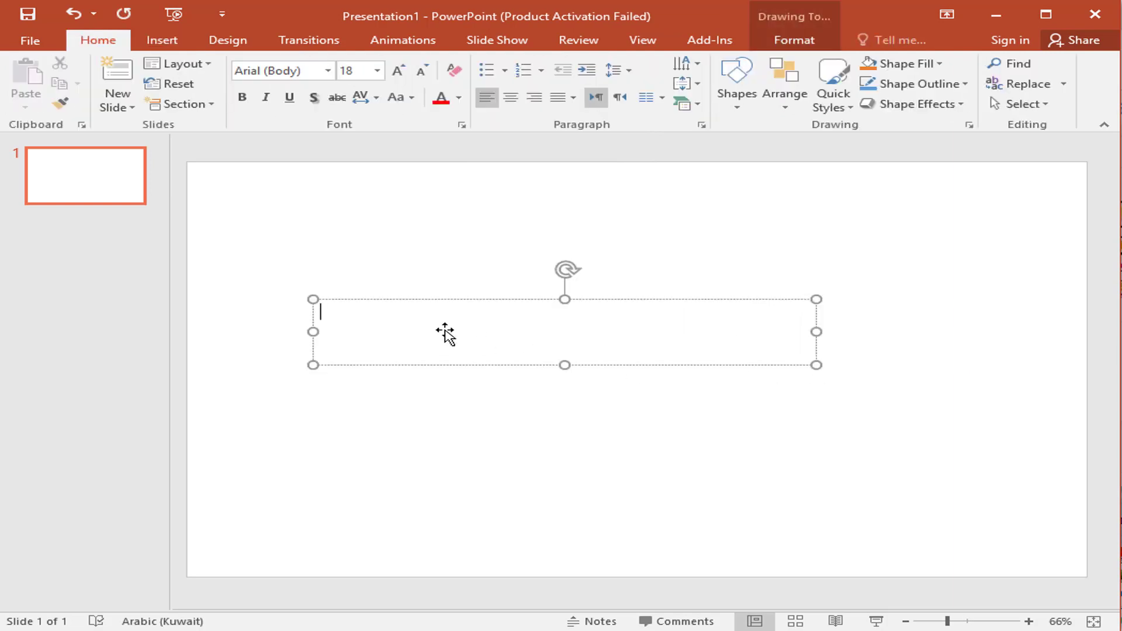
key(alt+shift)
text(TEXT EFFECT)
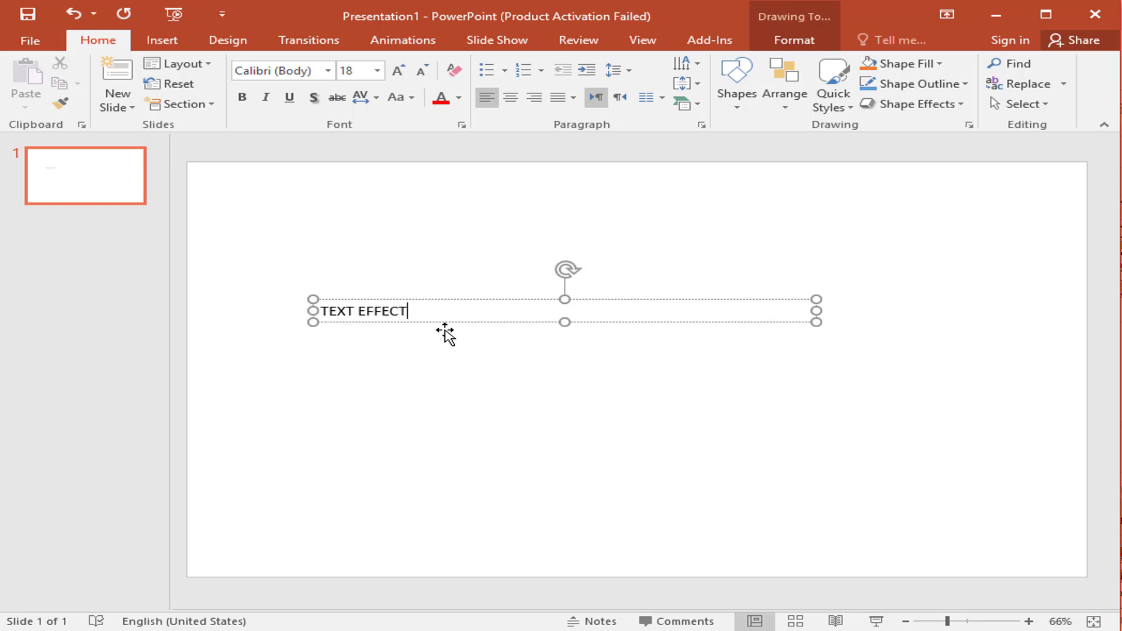
Set the whole text box to 96 pt font size.
click(309, 299)
click(378, 71)
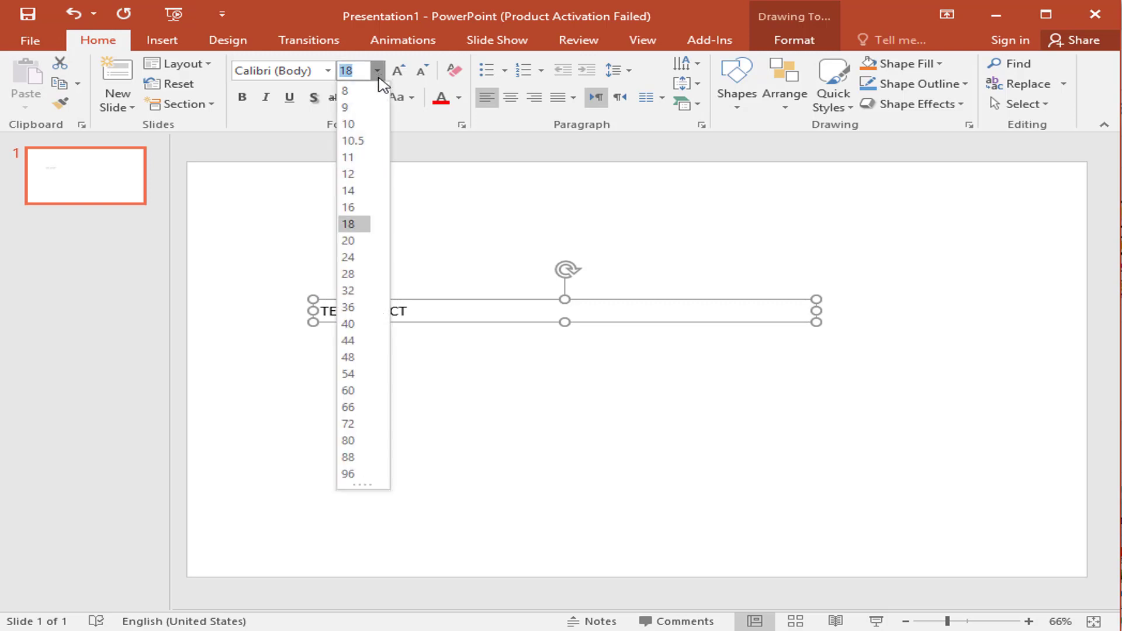
click(350, 474)
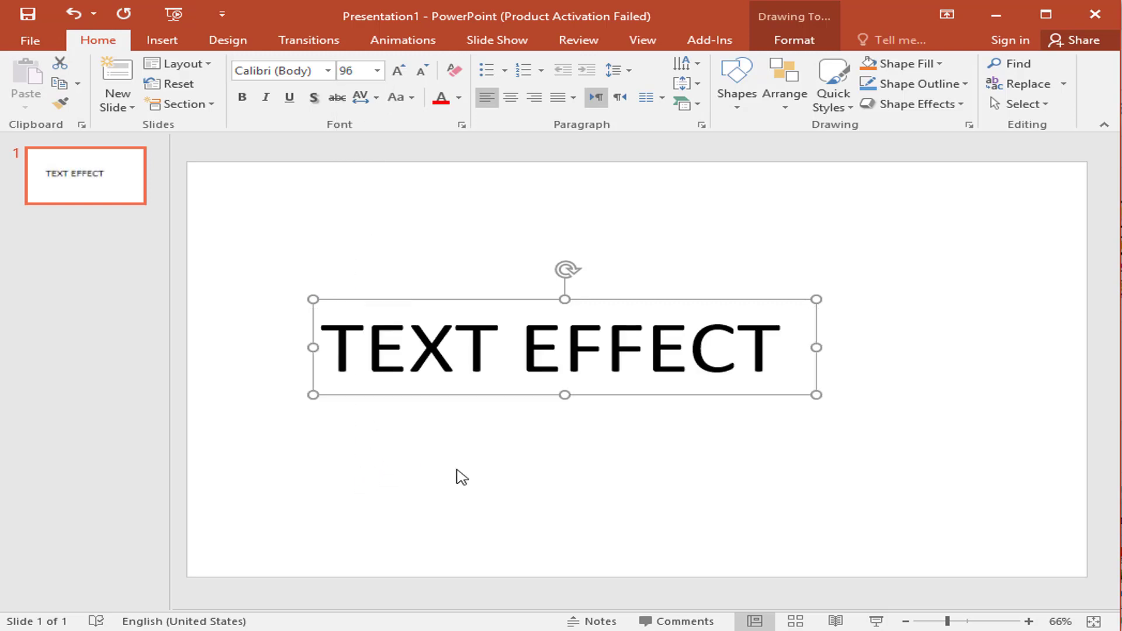
right_click(315, 394)
In Format Shape, give the text box a solid orange-gold fill.
click(338, 383)
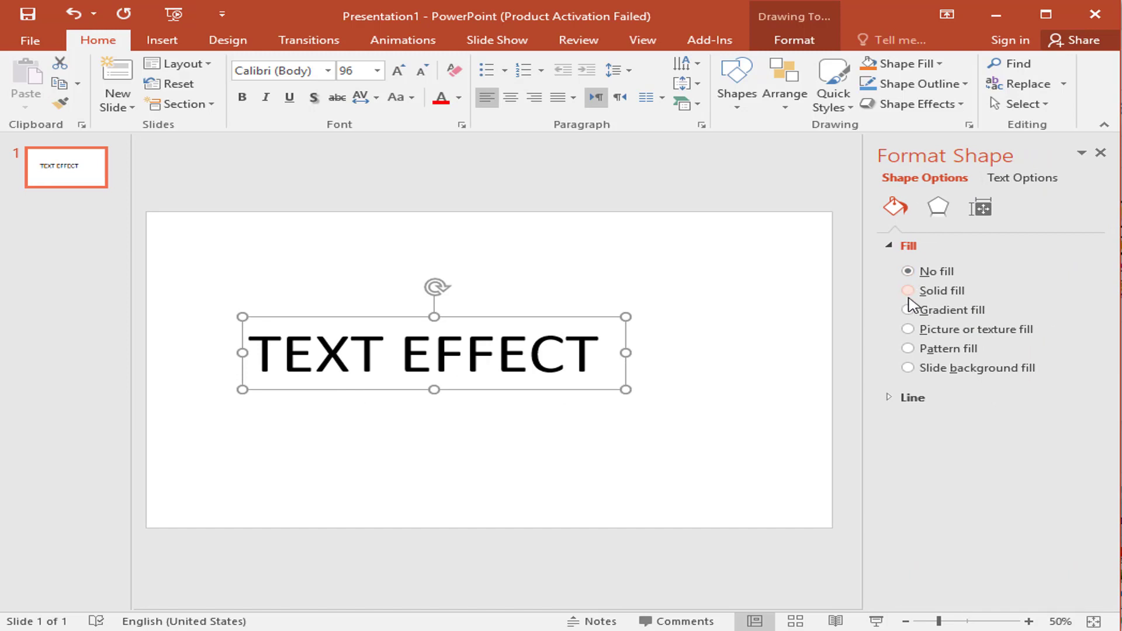
click(908, 291)
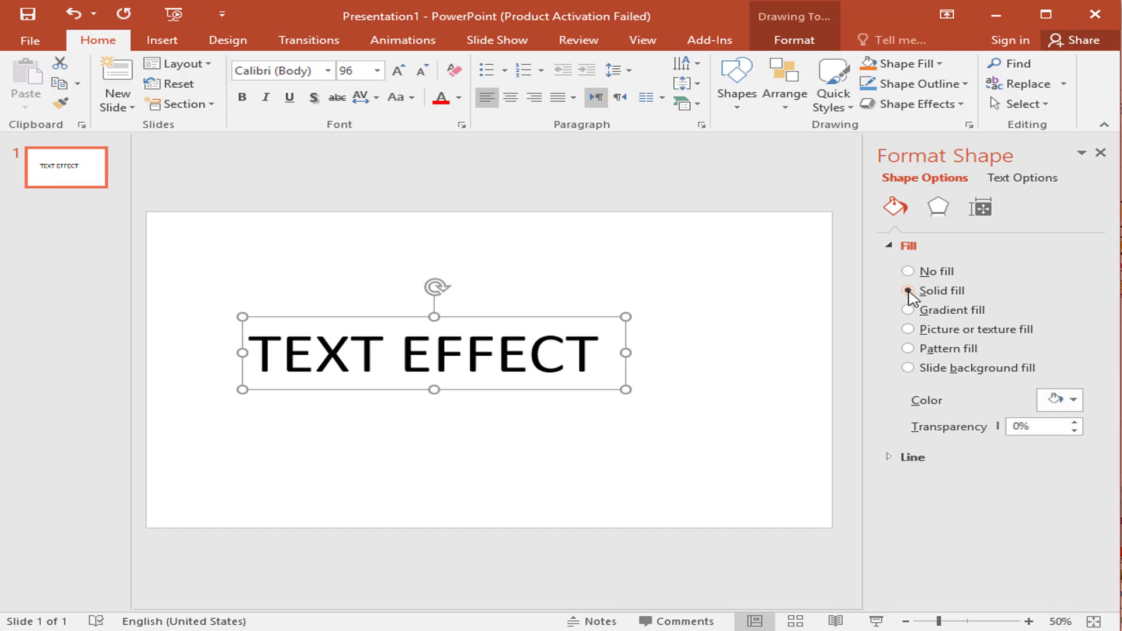
click(1075, 402)
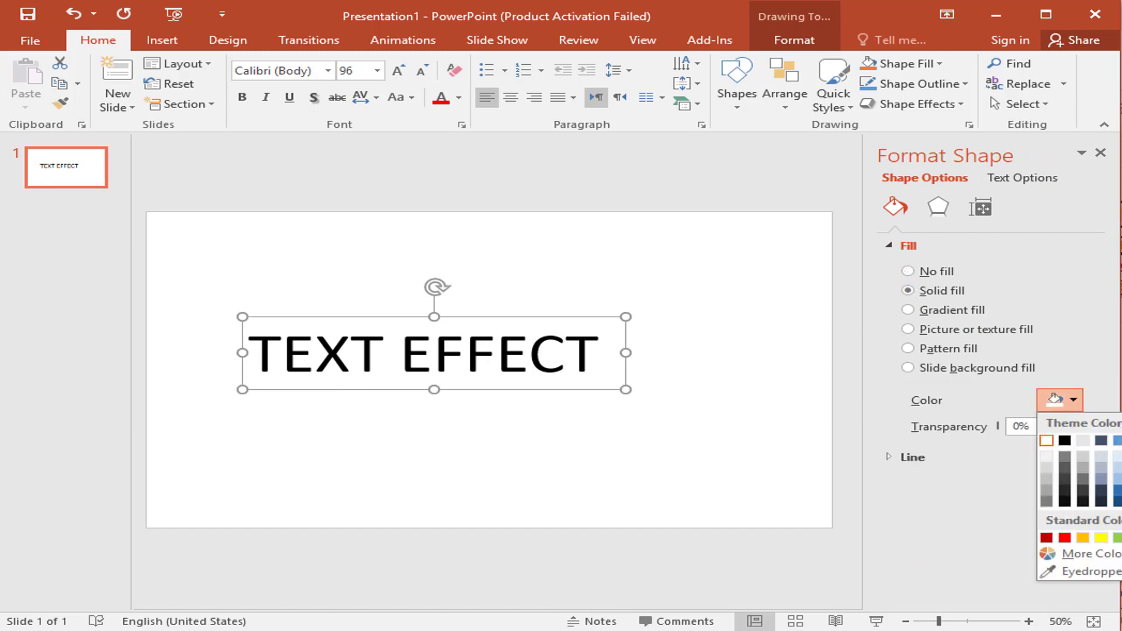
click(1083, 537)
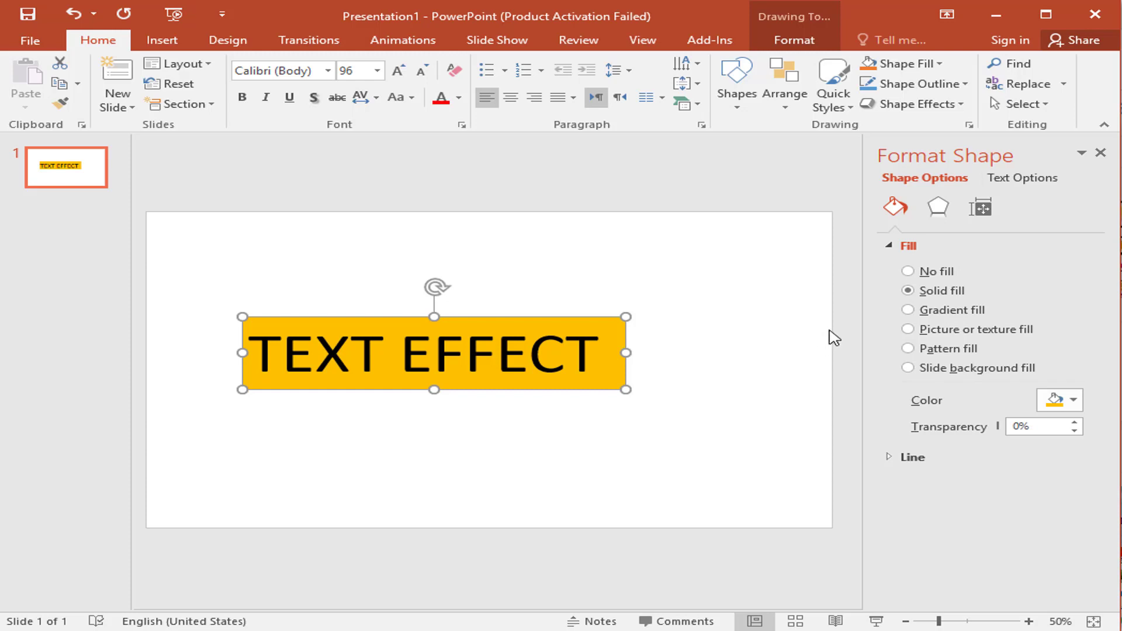
Try gradient and picture texture fills, then set the box to No fill.
click(908, 311)
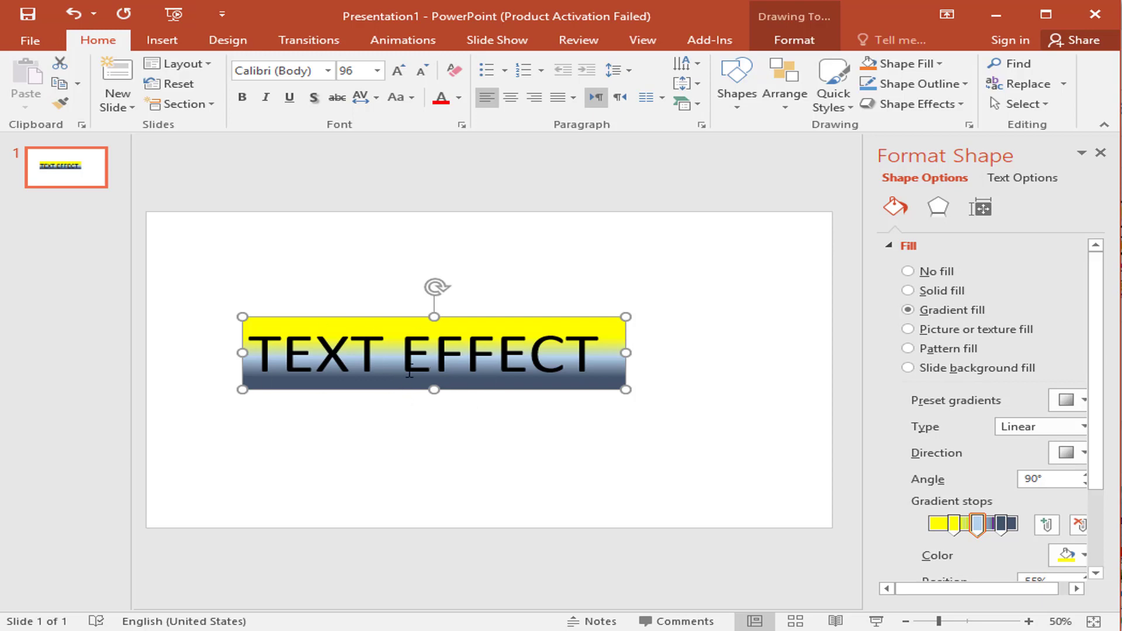
click(908, 329)
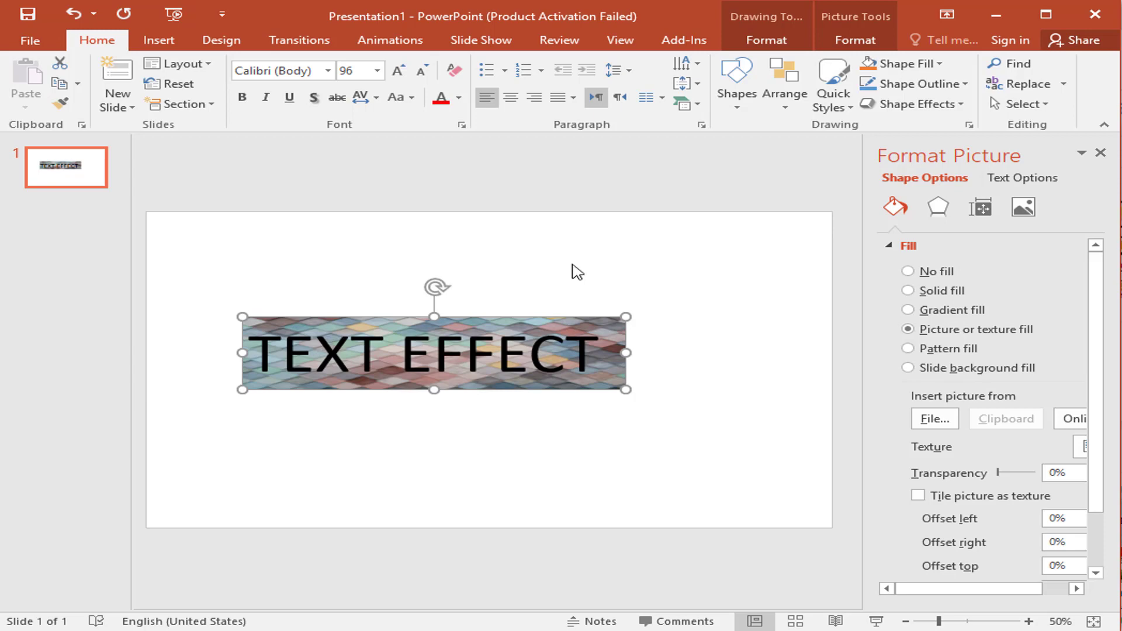
click(911, 272)
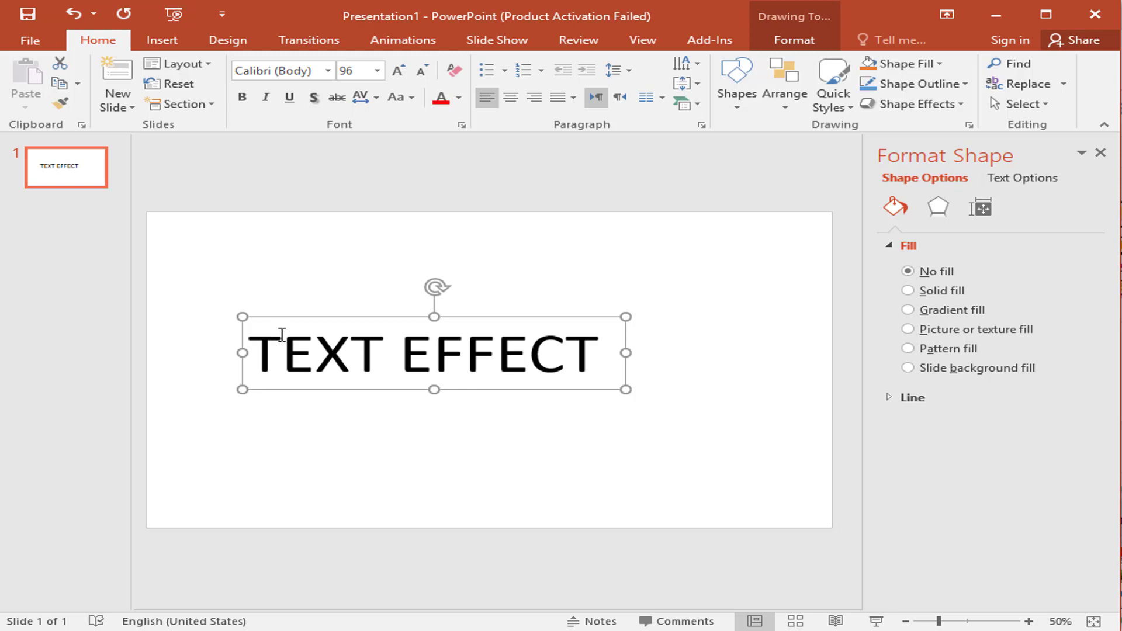
Draw a rectangle over the text and narrow it so only 'CT' stays uncovered.
click(164, 41)
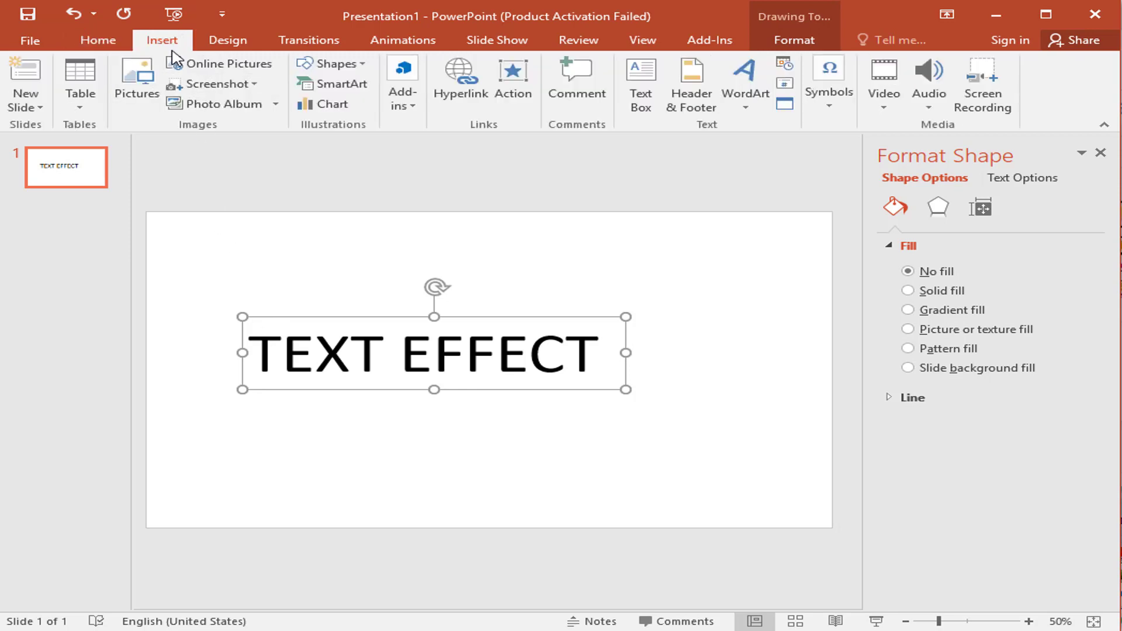
click(342, 64)
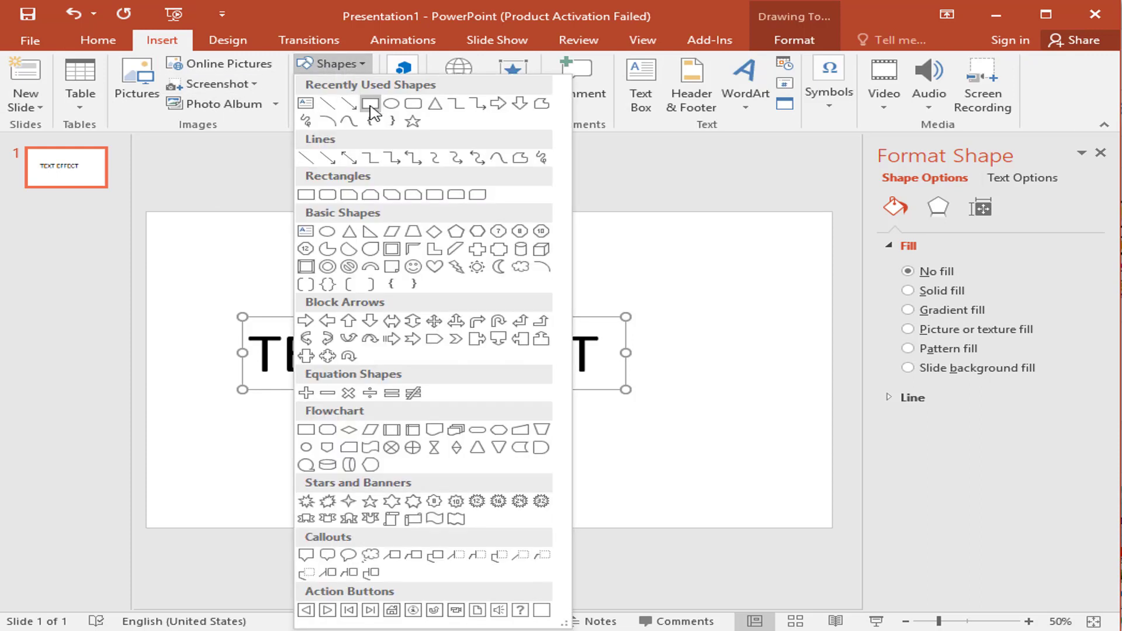
click(370, 104)
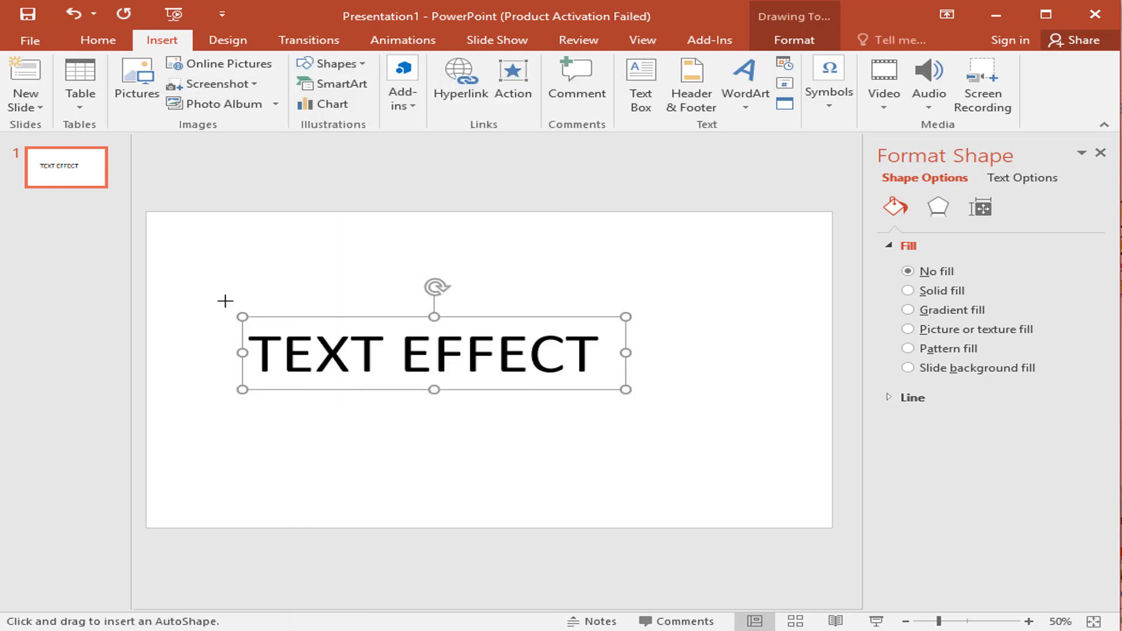
drag(226, 300, 626, 400)
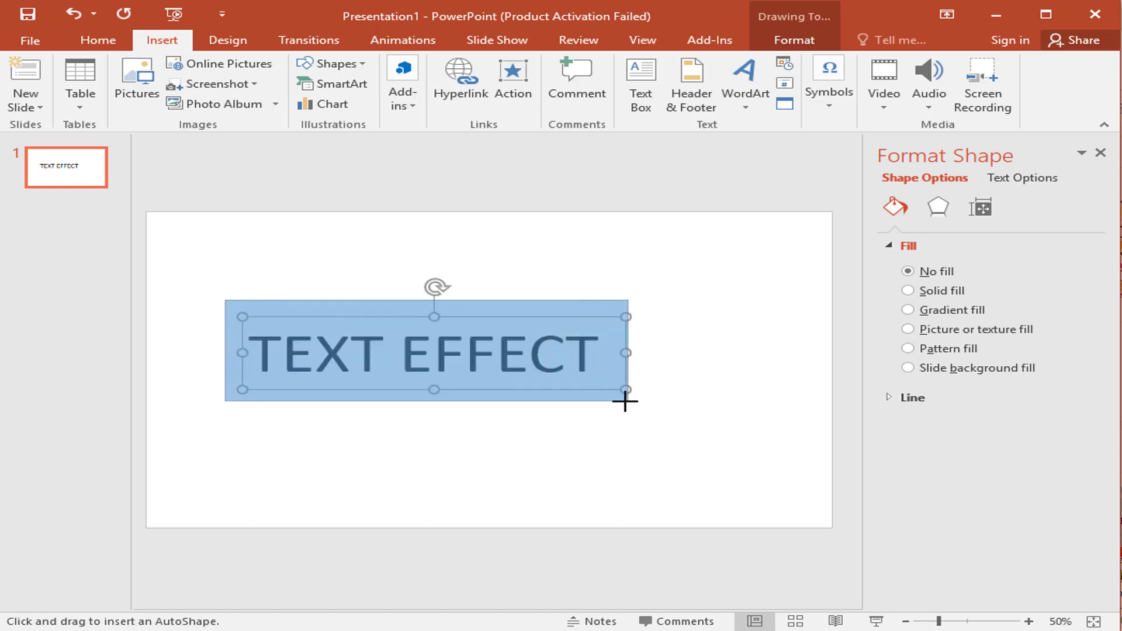
drag(627, 399, 615, 403)
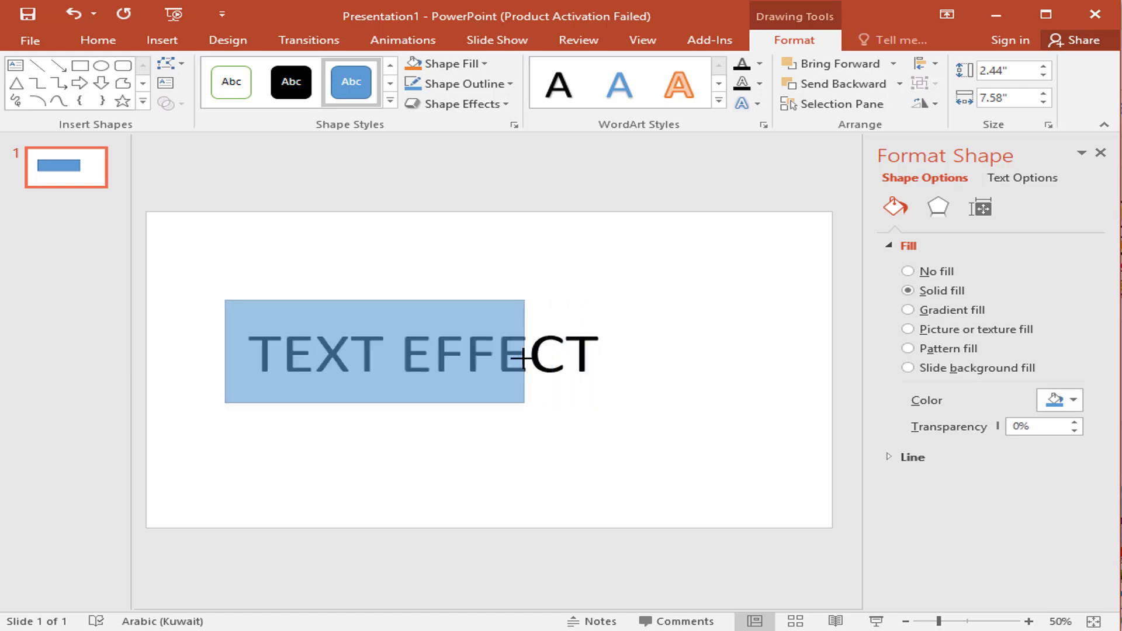
drag(522, 358, 525, 403)
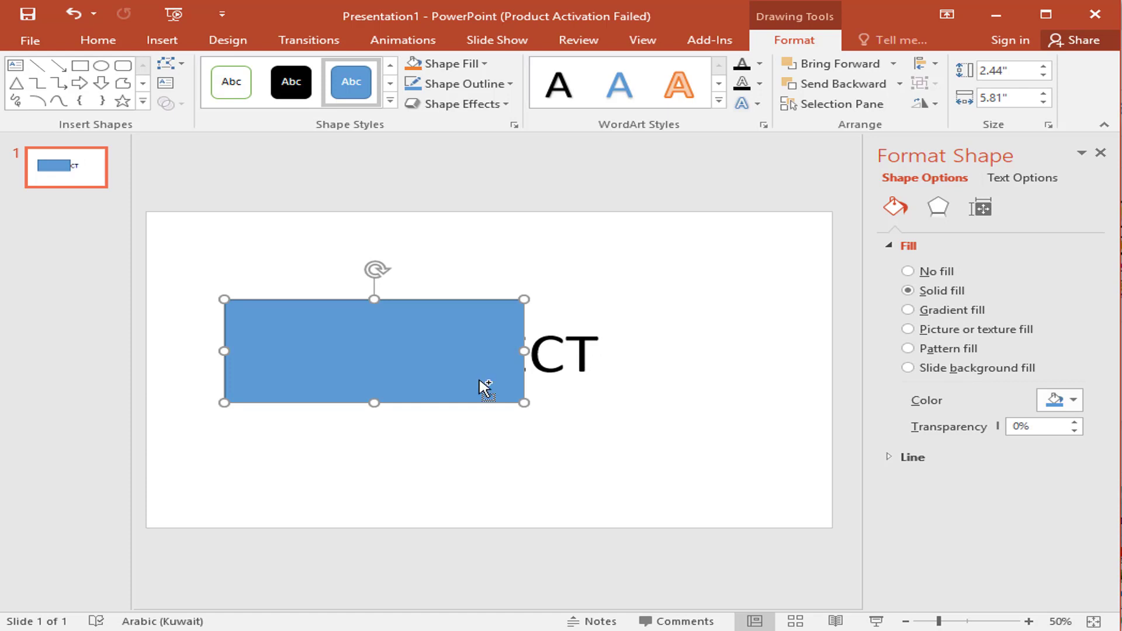
Intersect the rectangle with the text box, then undo the merge.
shift+click(545, 366)
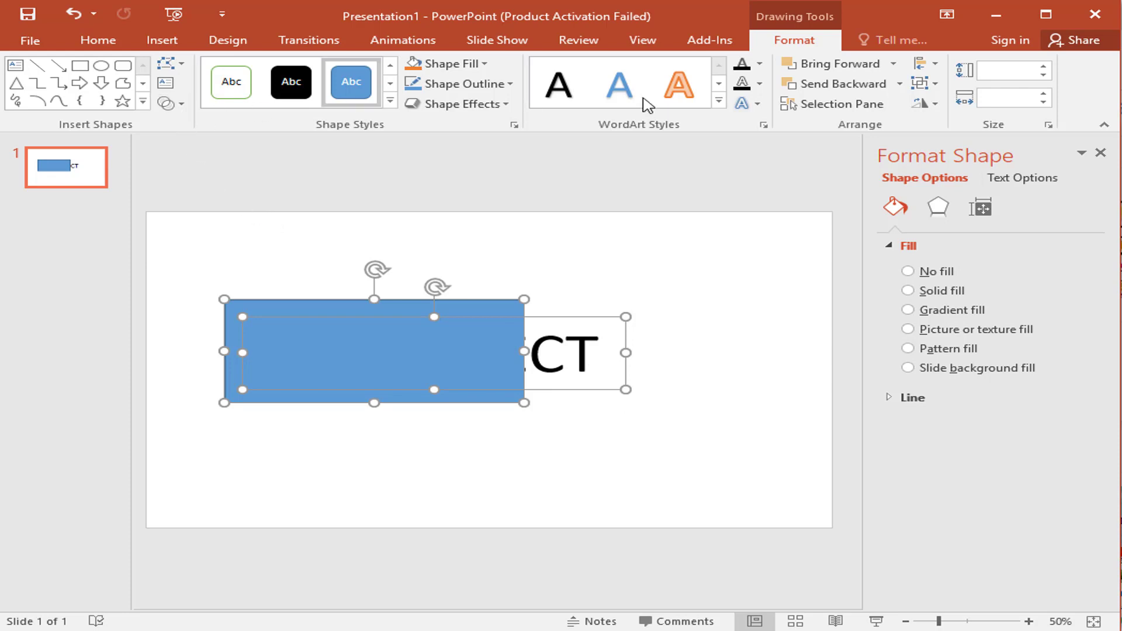
click(178, 105)
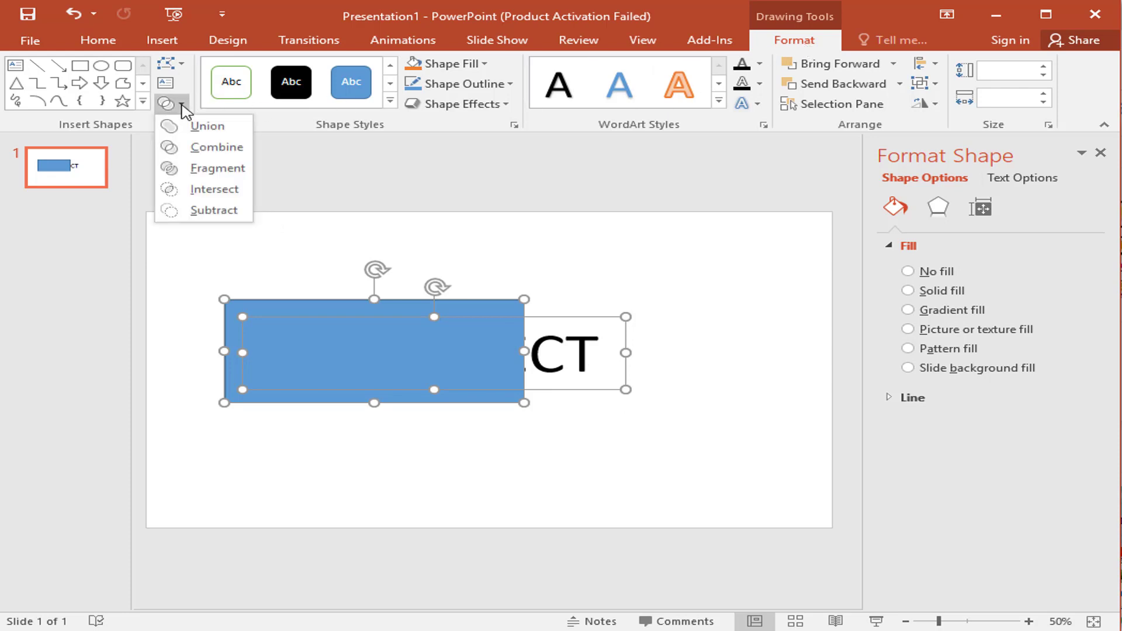
click(217, 194)
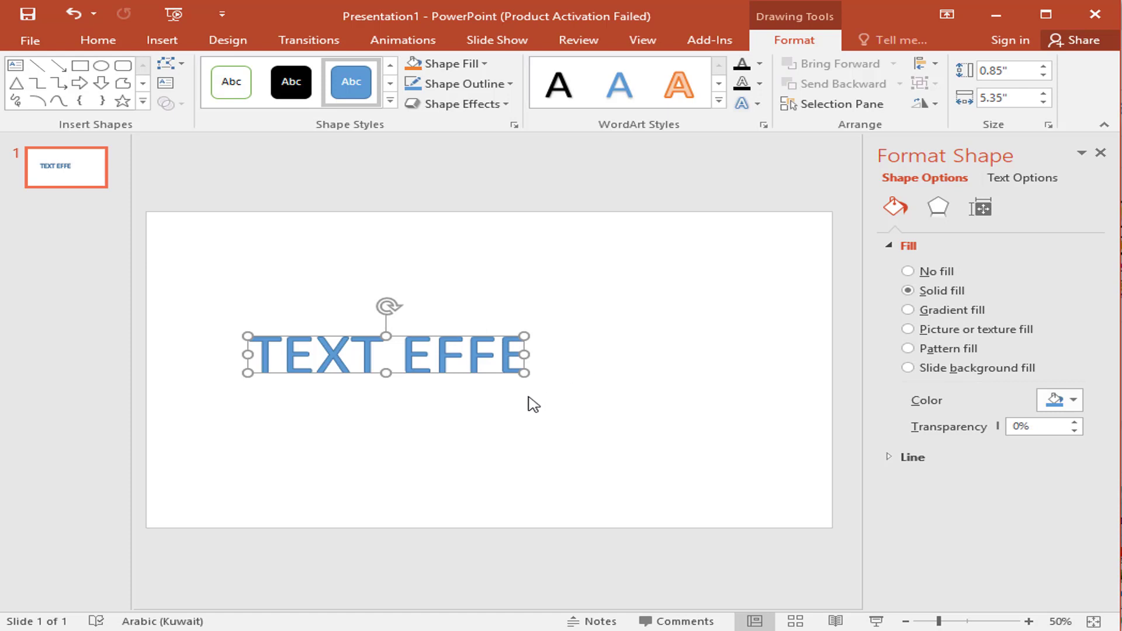
key(ctrl+z)
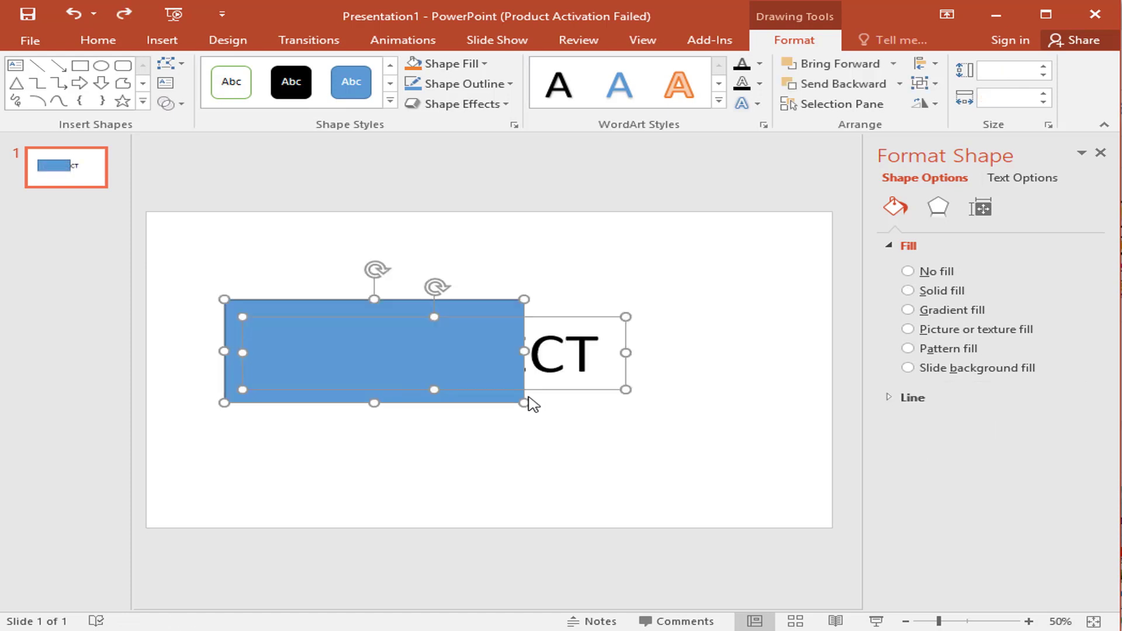
Widen the rectangle over all the text and intersect both into blue lettering.
click(501, 283)
click(486, 334)
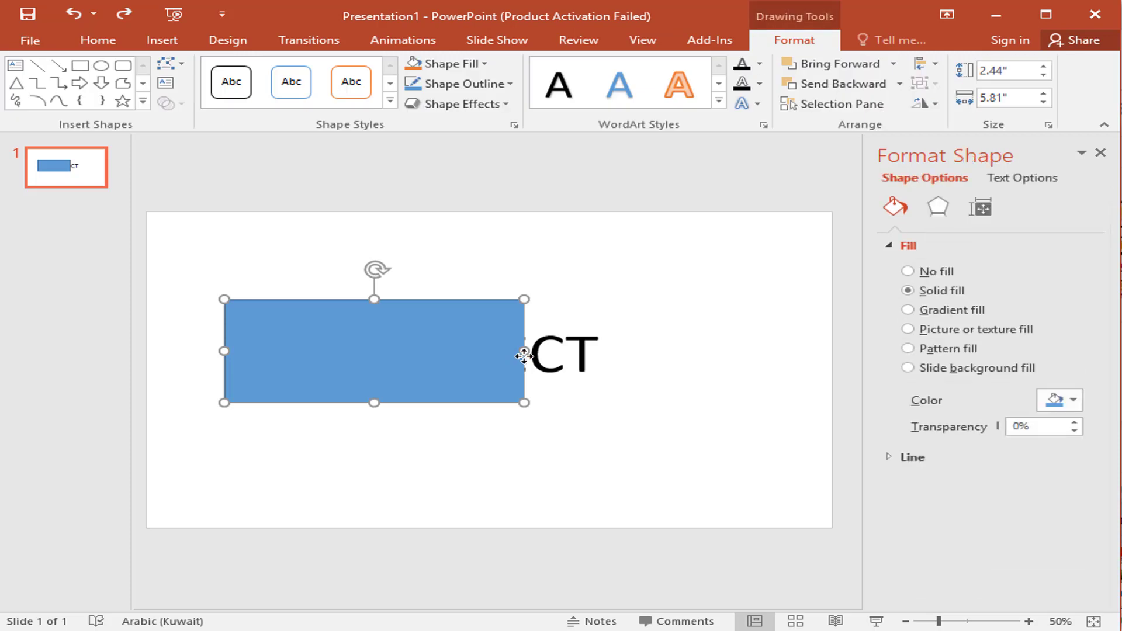
mouse_move(524, 356)
mouse_down()
mouse_move(624, 351)
mouse_move(605, 351)
mouse_up()
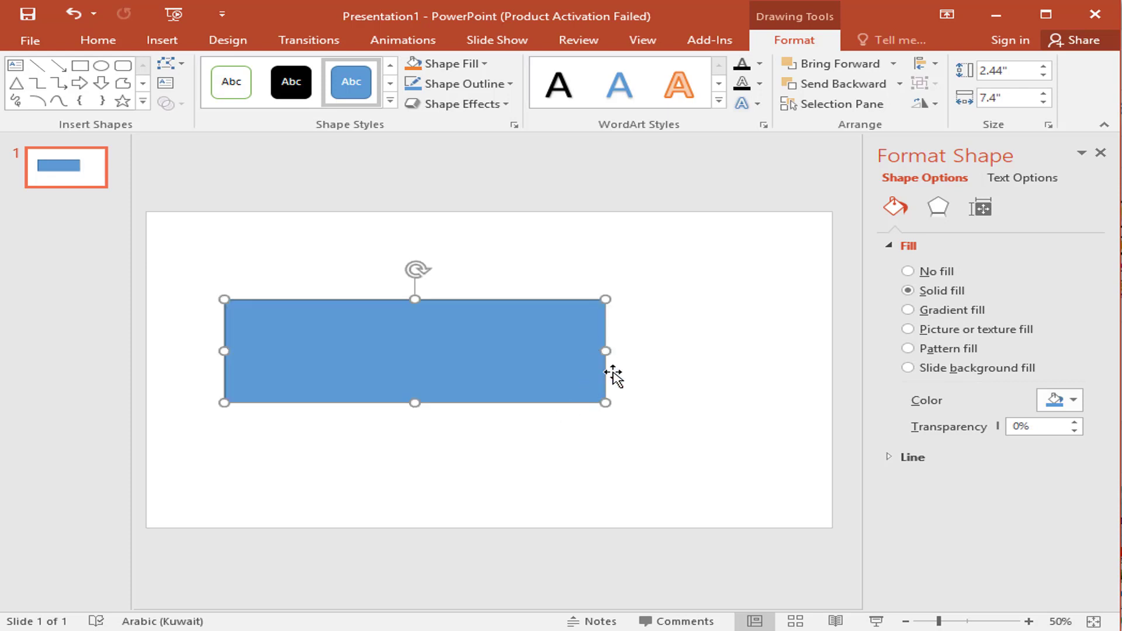
drag(617, 373, 609, 358)
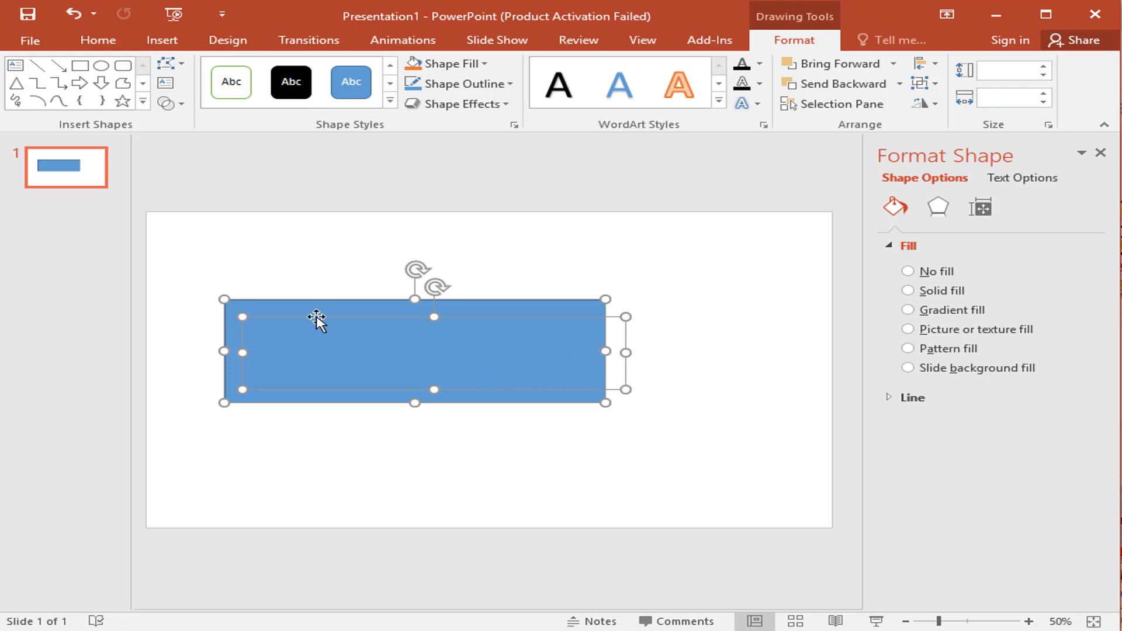
click(169, 104)
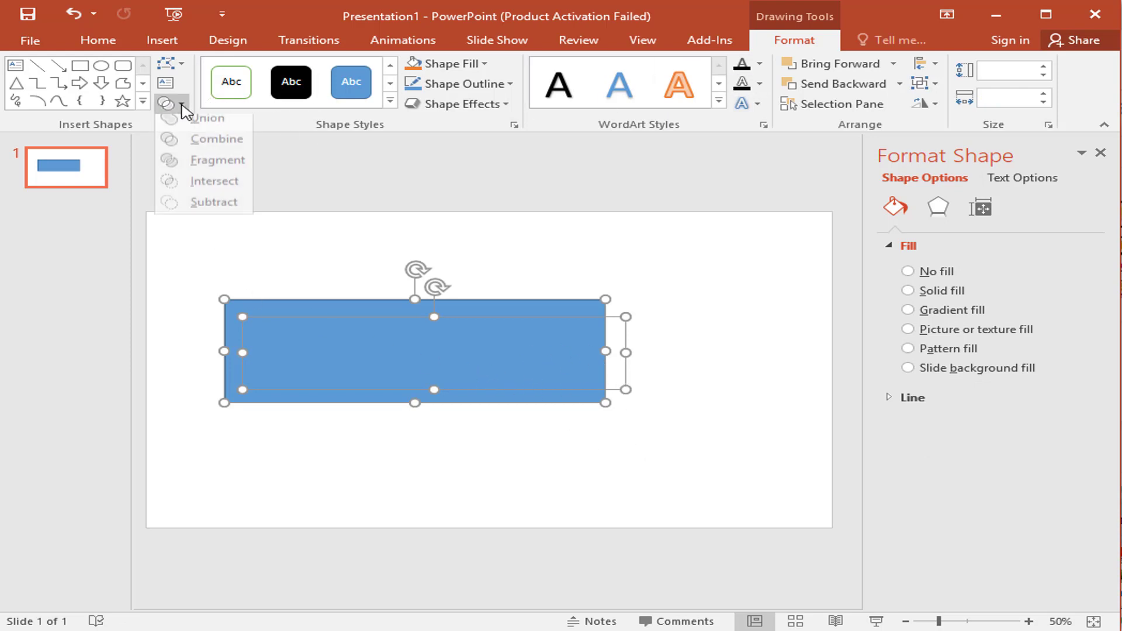
click(205, 188)
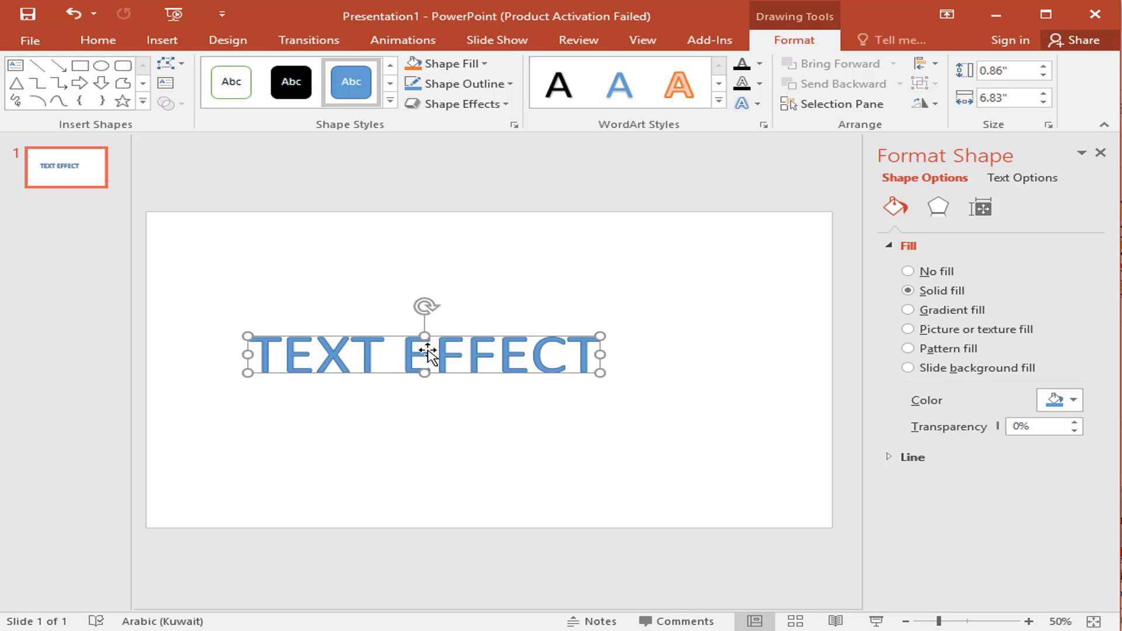
Change the merged shape's solid fill colour from blue to gold.
click(1074, 401)
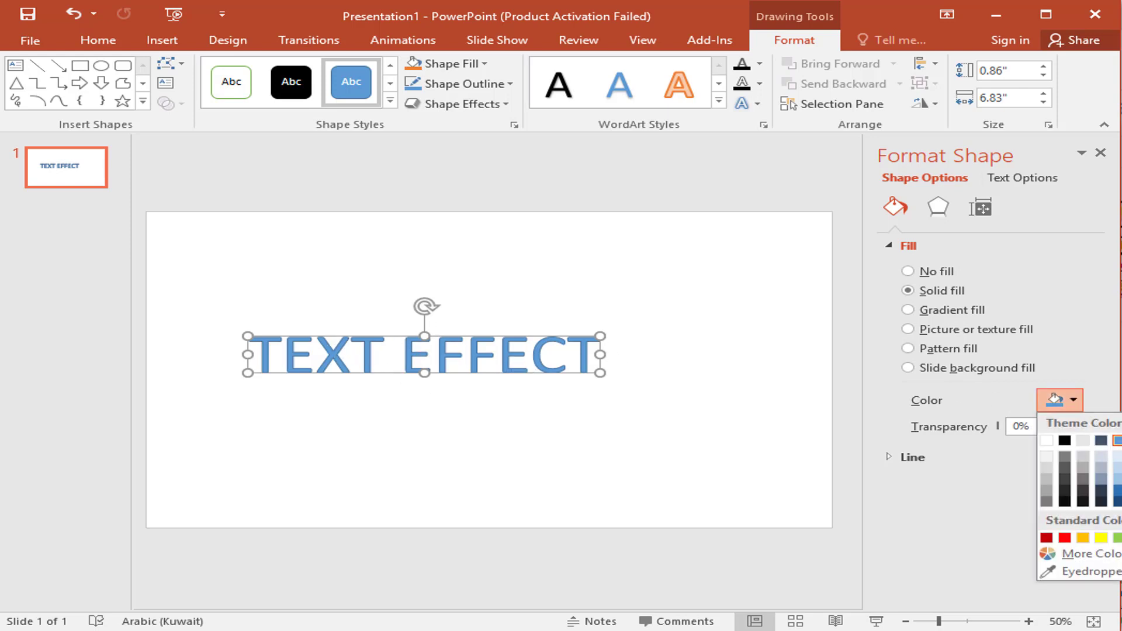
click(1084, 537)
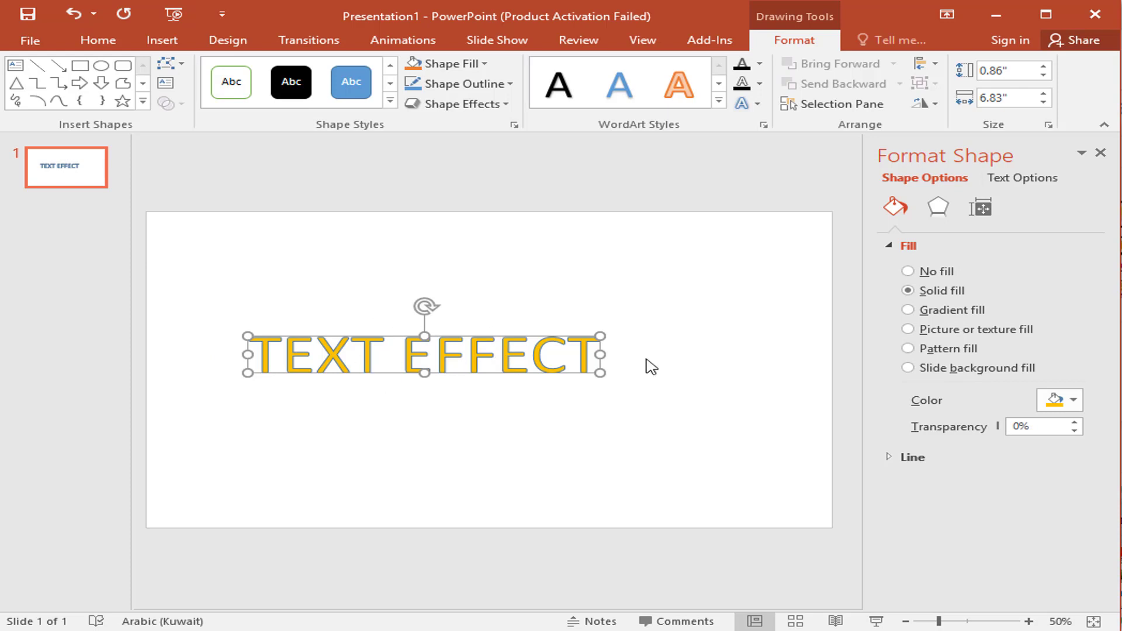
click(1074, 402)
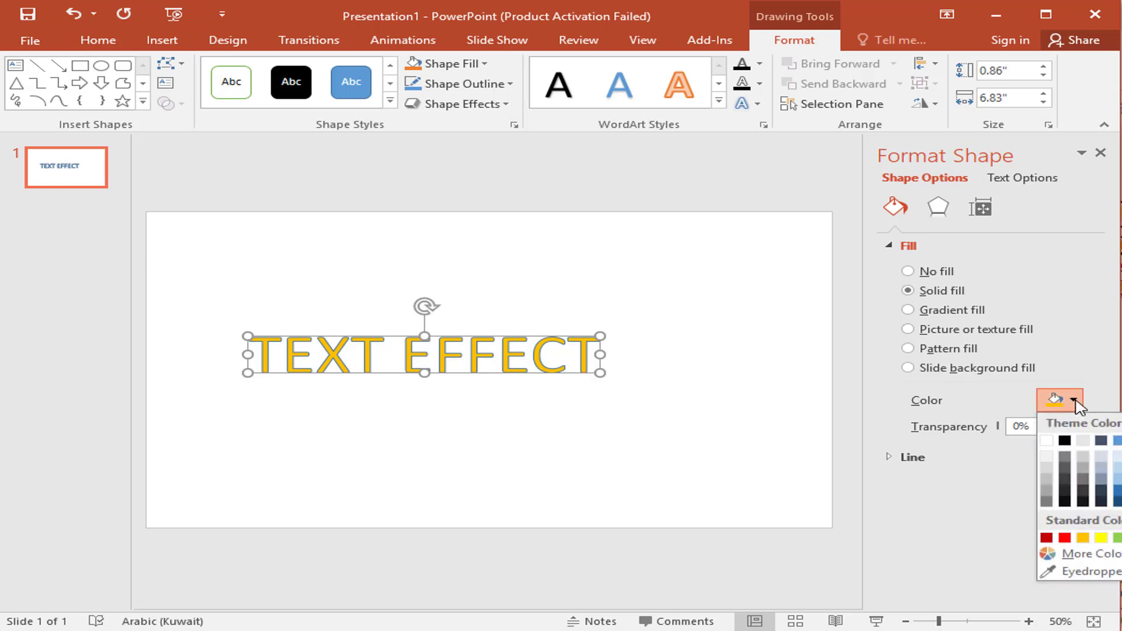
click(1078, 407)
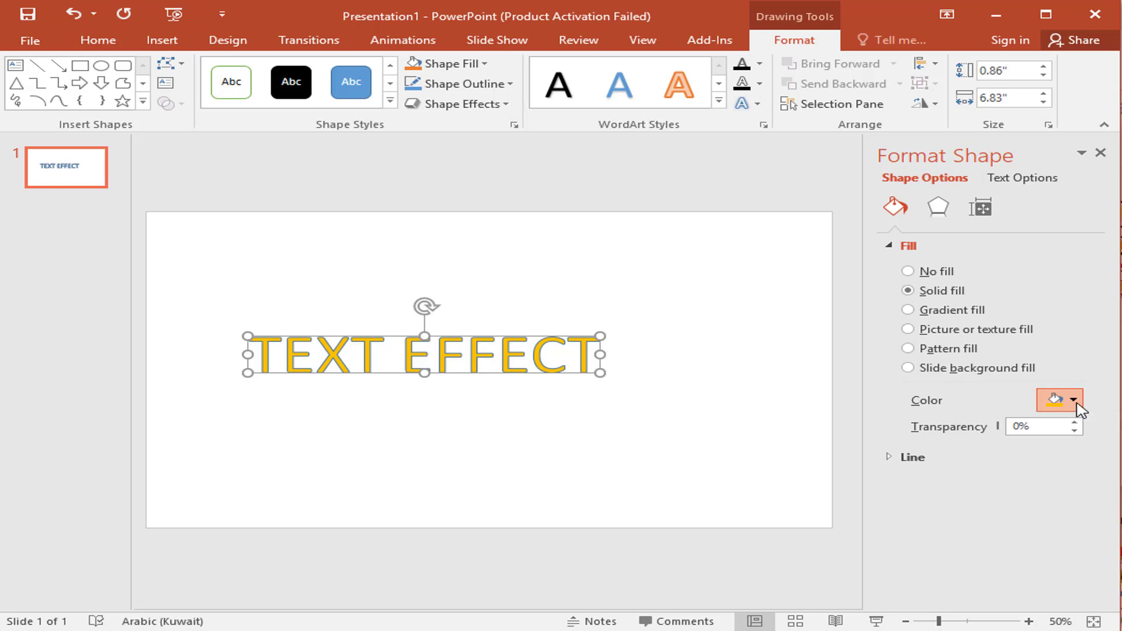
Apply a gradient fill and stretch the letters to 5.29" × 12.38".
click(909, 310)
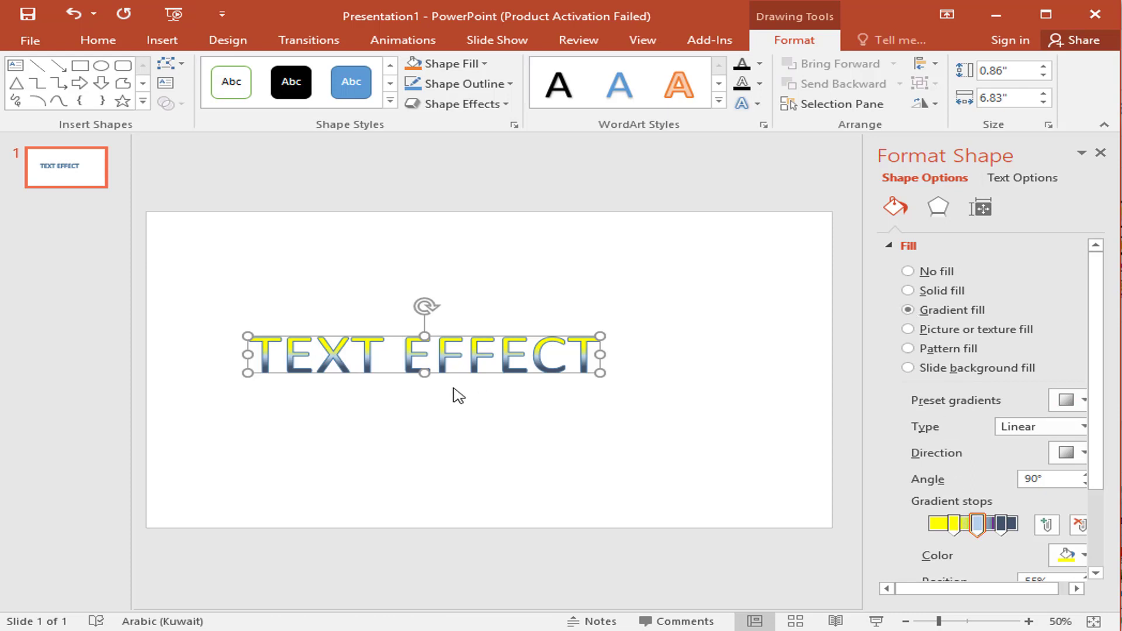
drag(600, 373, 726, 454)
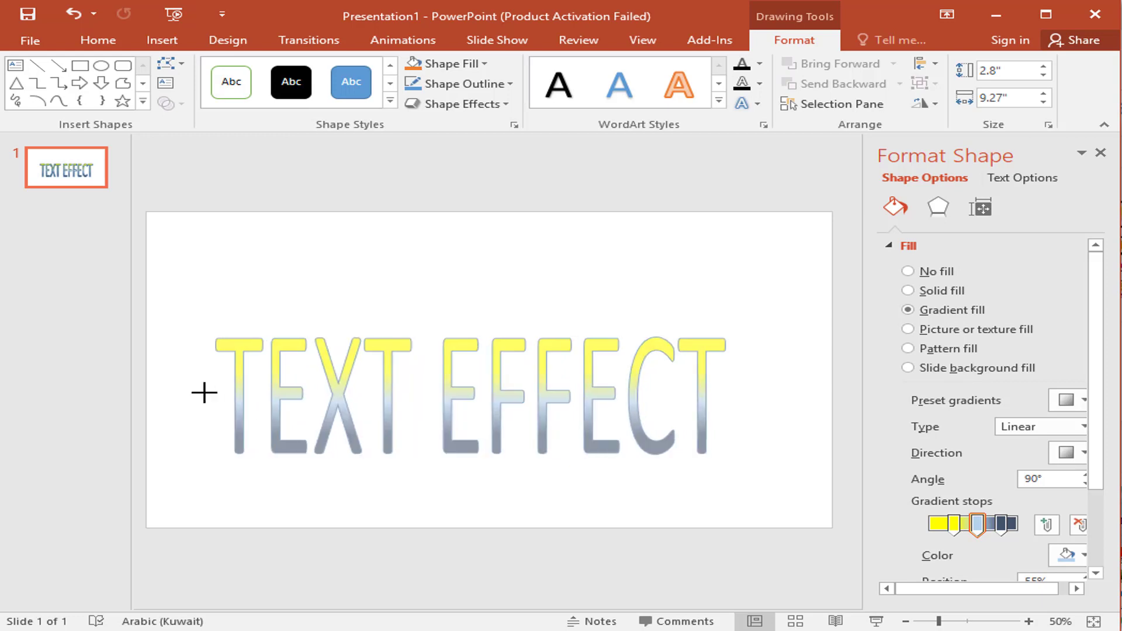
drag(247, 396, 153, 395)
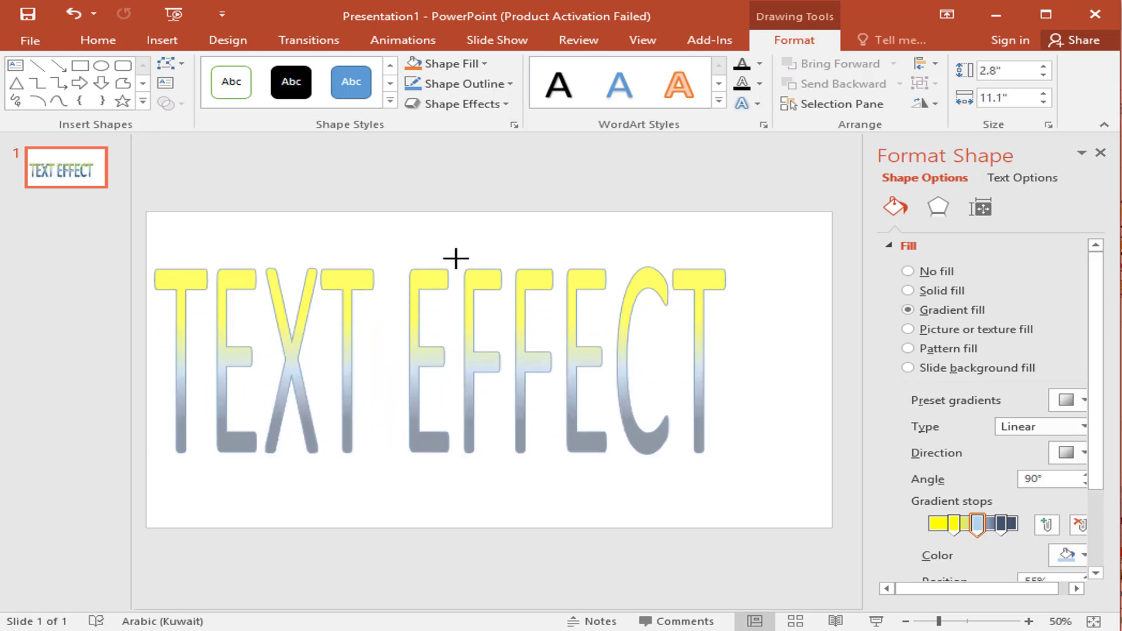
drag(443, 336, 443, 258)
drag(441, 454, 453, 483)
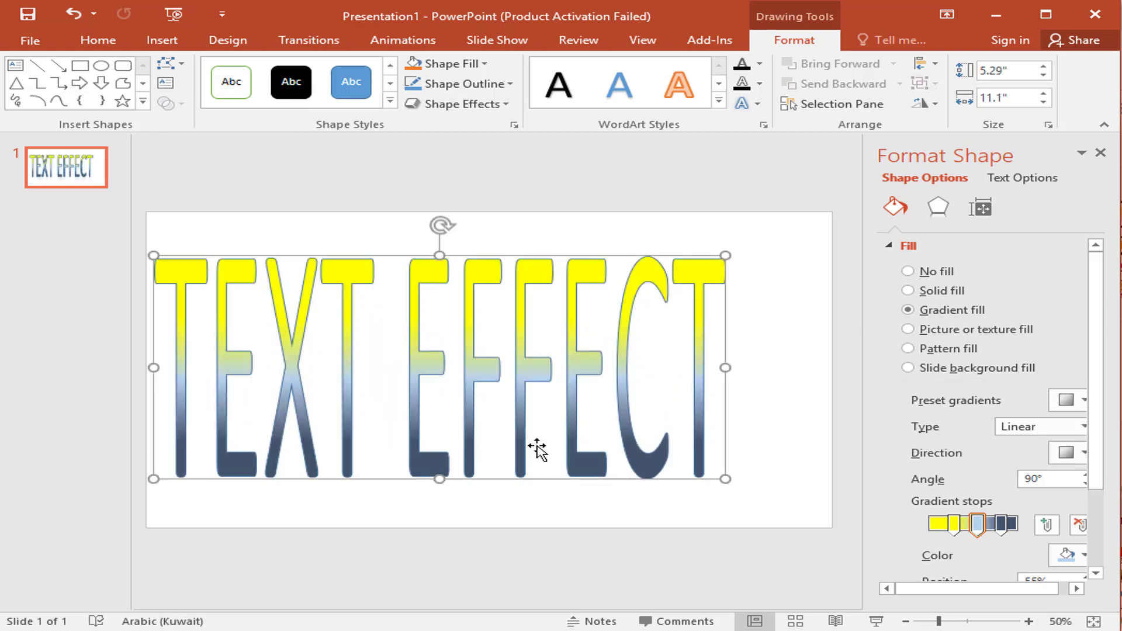
drag(721, 374, 790, 367)
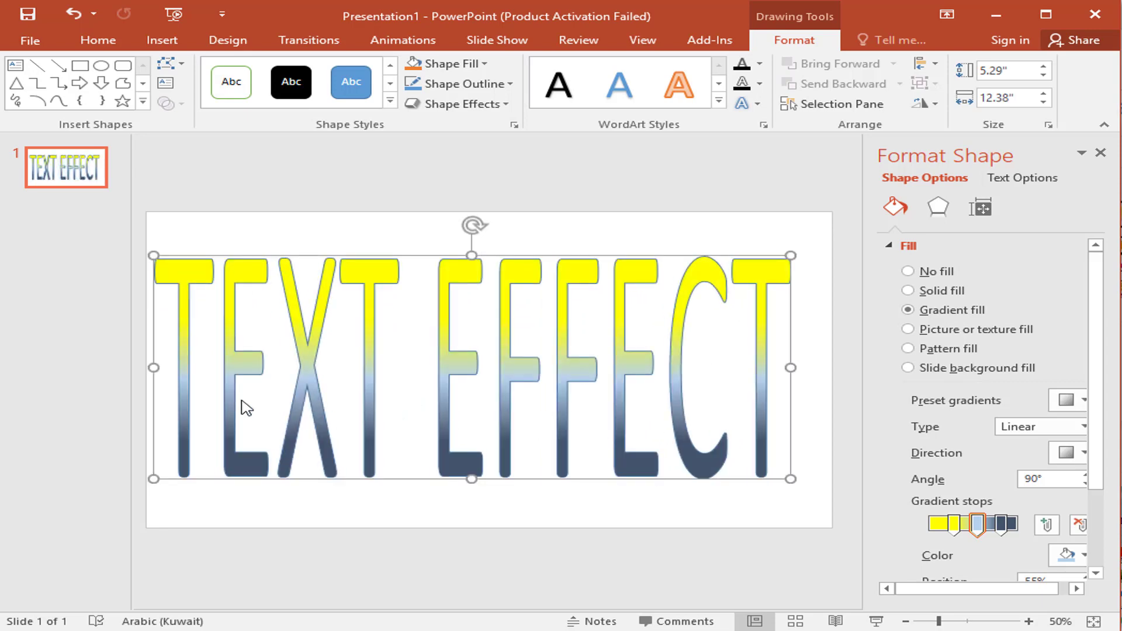
Remove the light-blue gradient stop and move the dark stop left for yellow-to-dark-blue.
click(978, 525)
click(1080, 525)
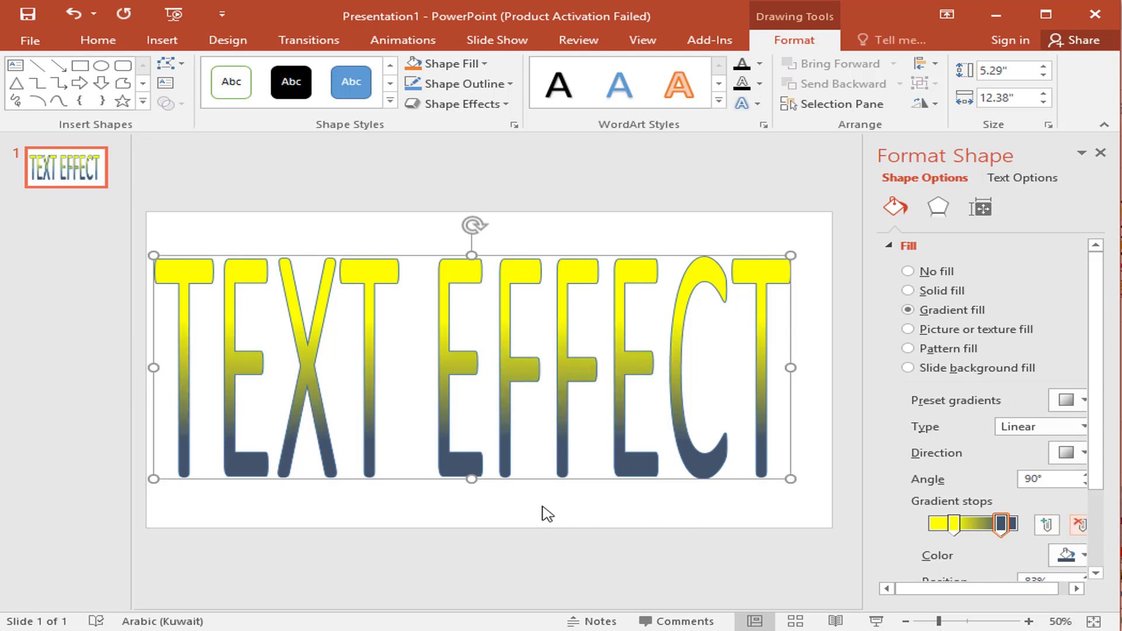
drag(1000, 524, 976, 524)
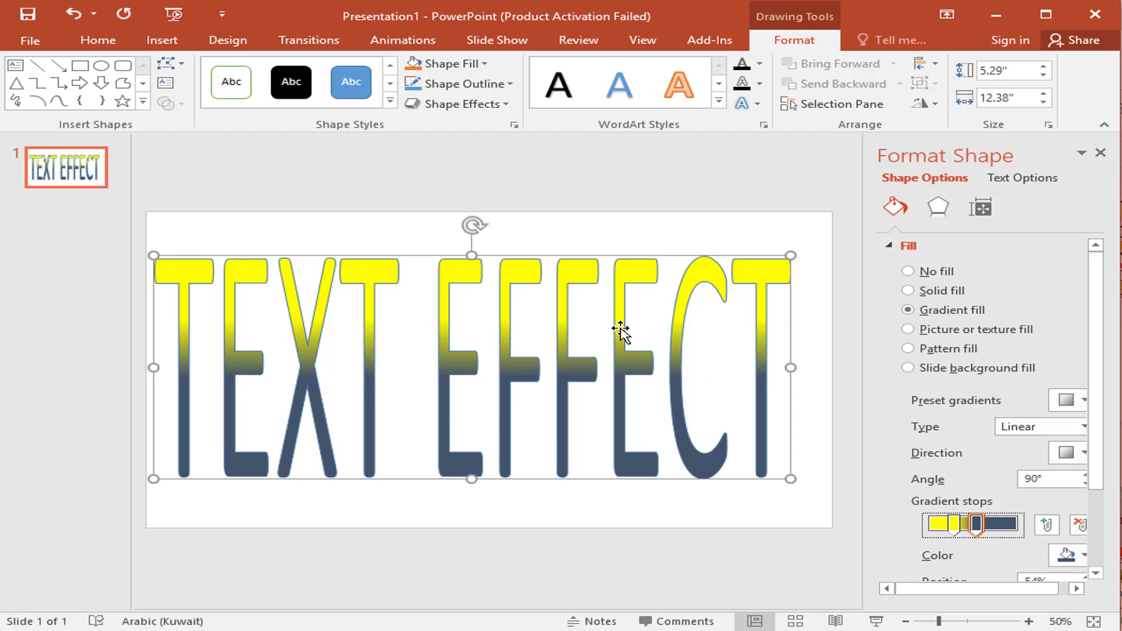
Fill the letters with the tiles-shapes JPG picture, then switch to a pattern fill.
click(908, 330)
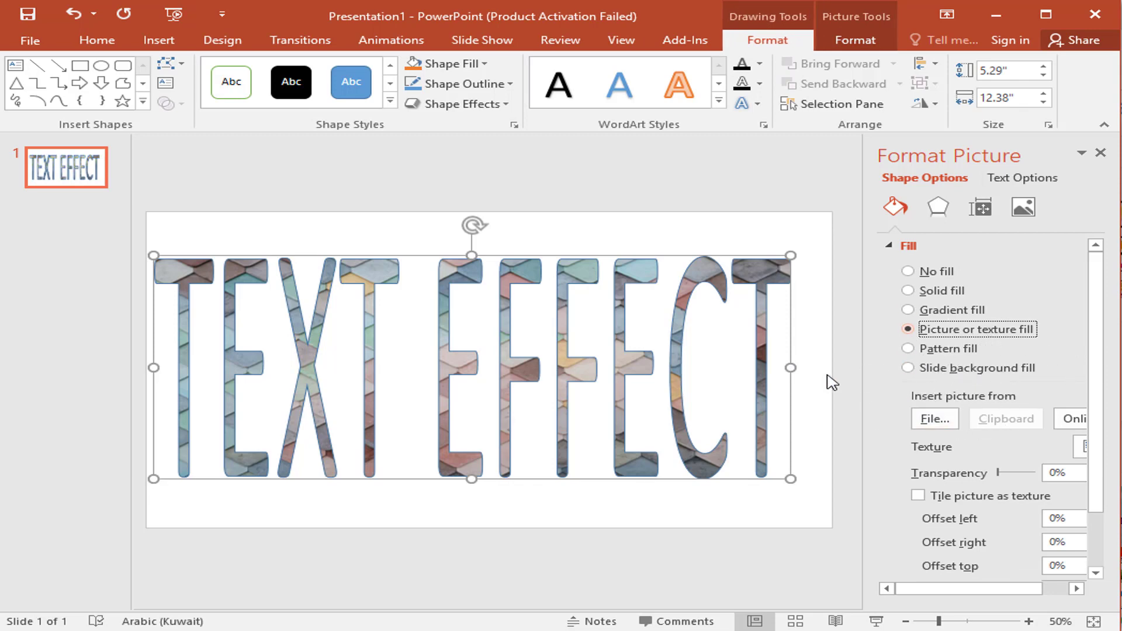
click(932, 422)
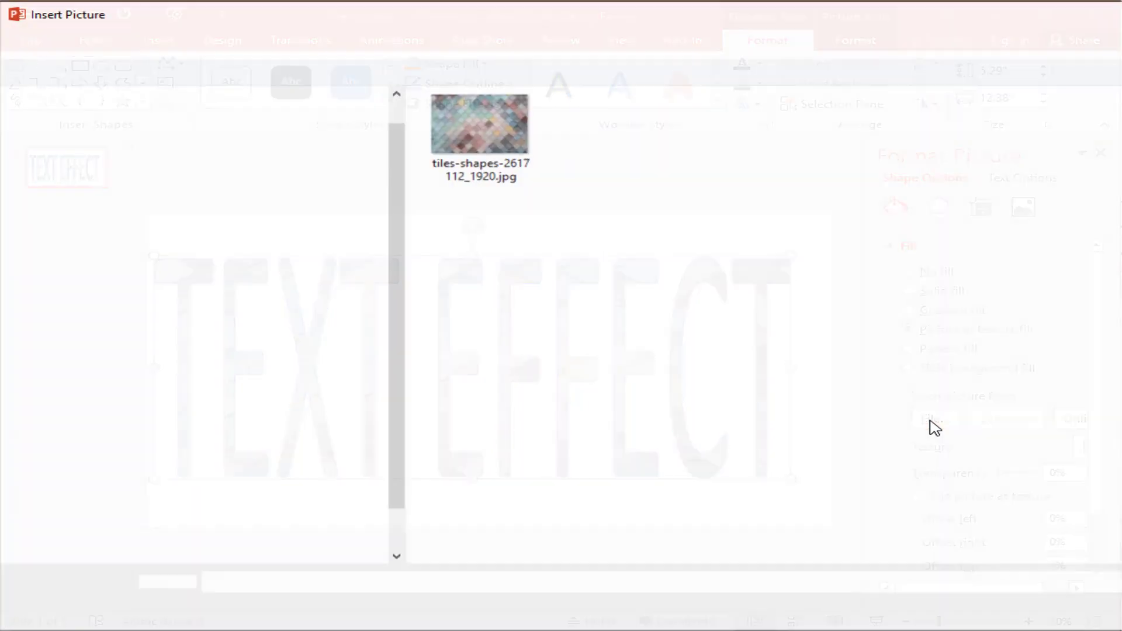
click(509, 119)
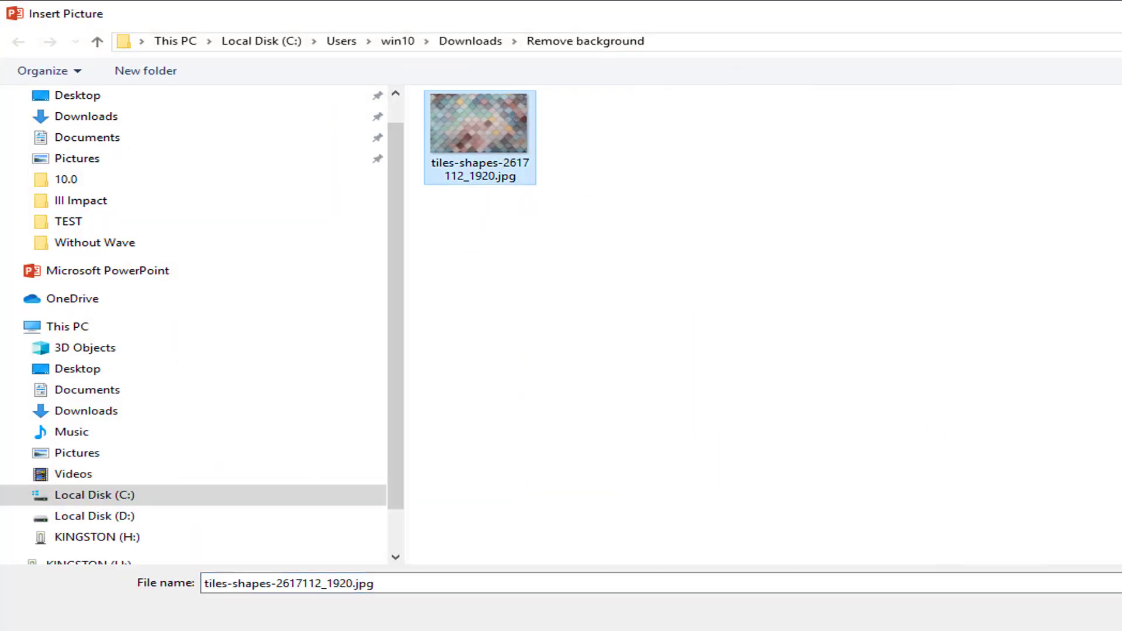
key(Return)
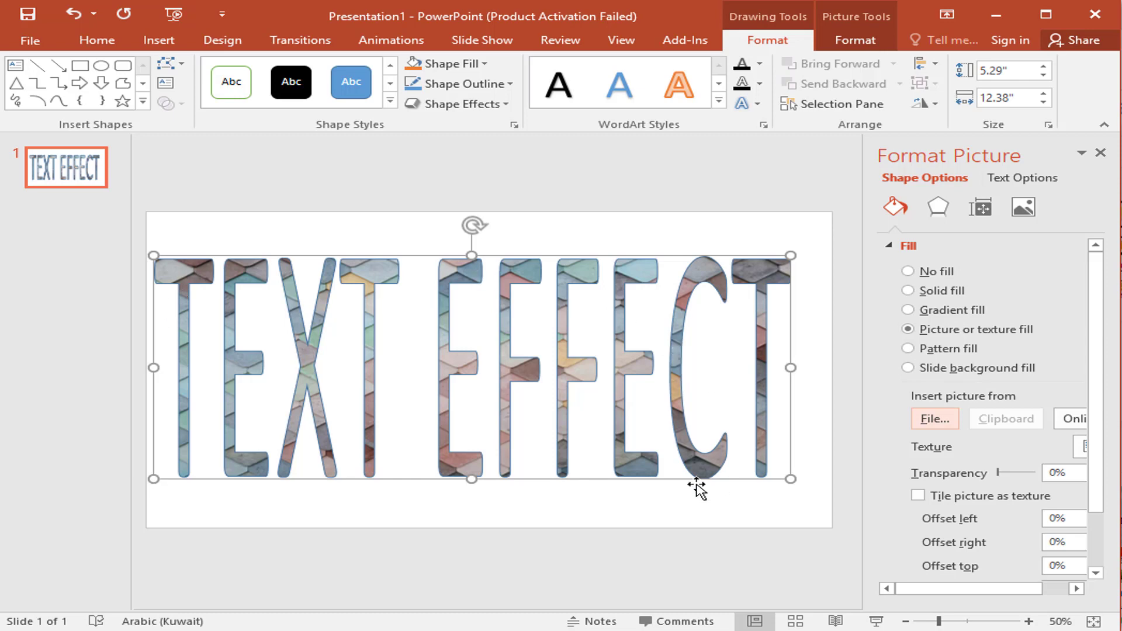
click(908, 349)
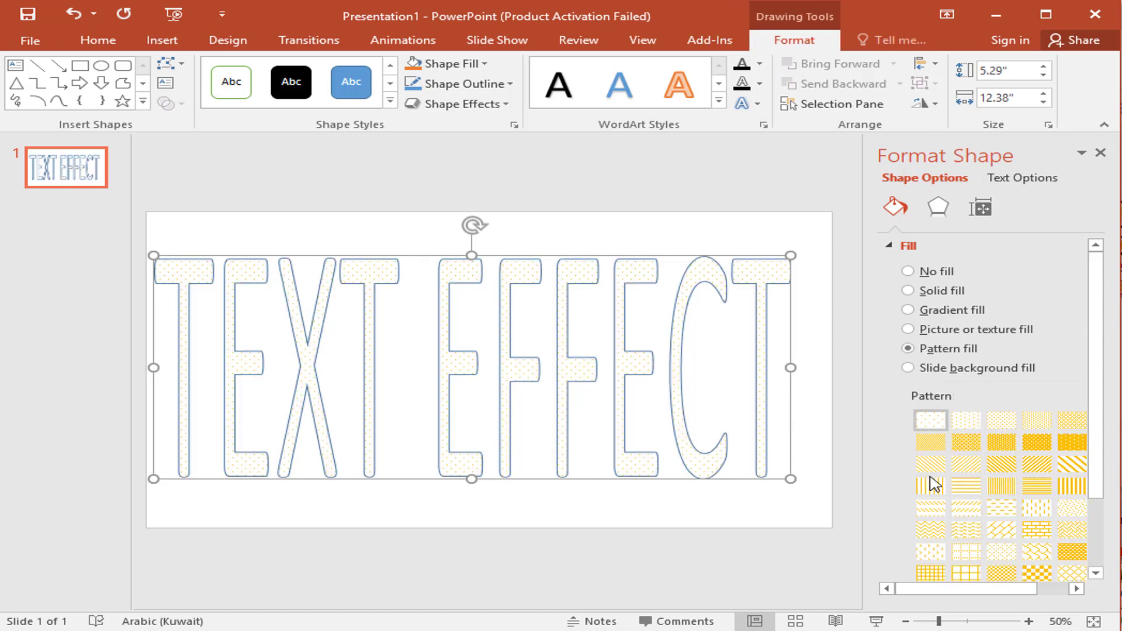
Try yellow stripe and dotted patterns, ending on the dense deep-gold dot pattern.
click(1003, 472)
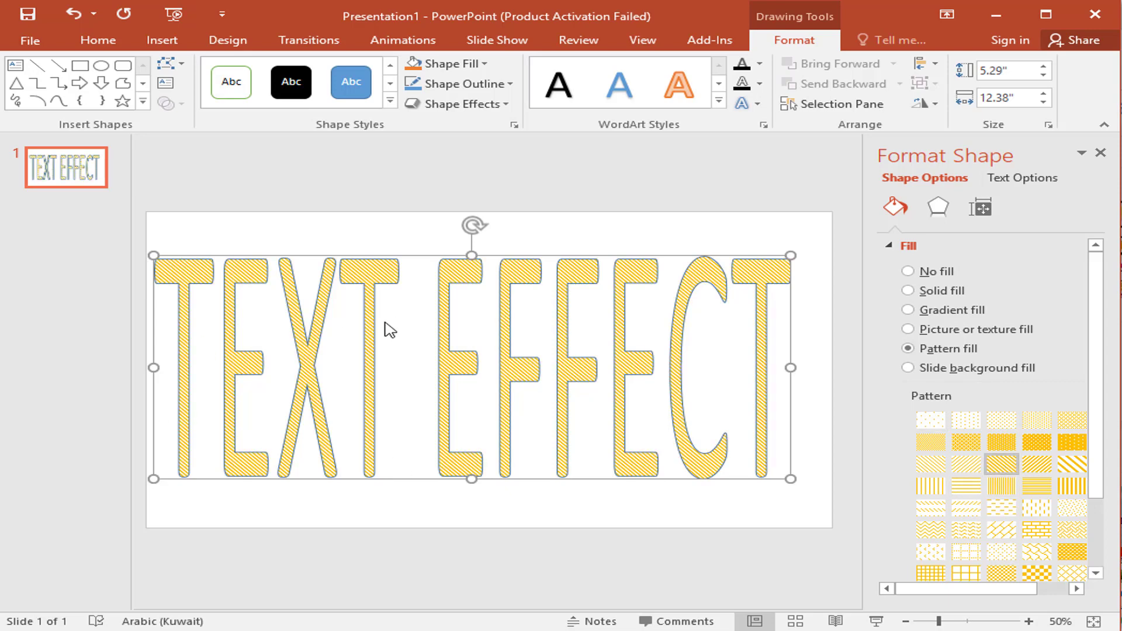
click(1035, 444)
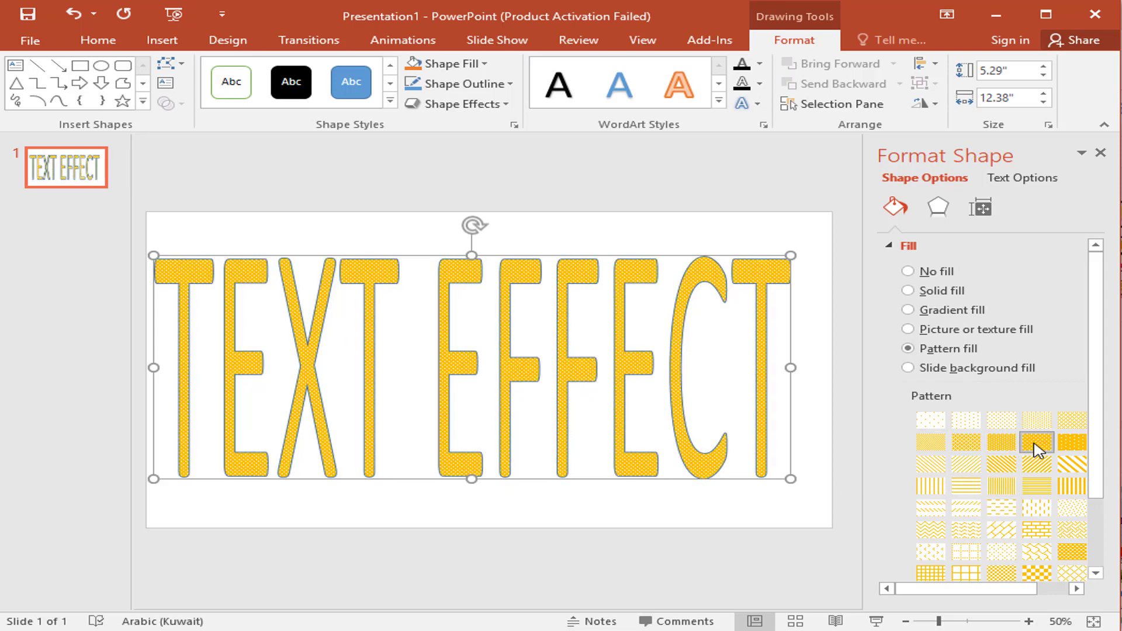
click(1075, 446)
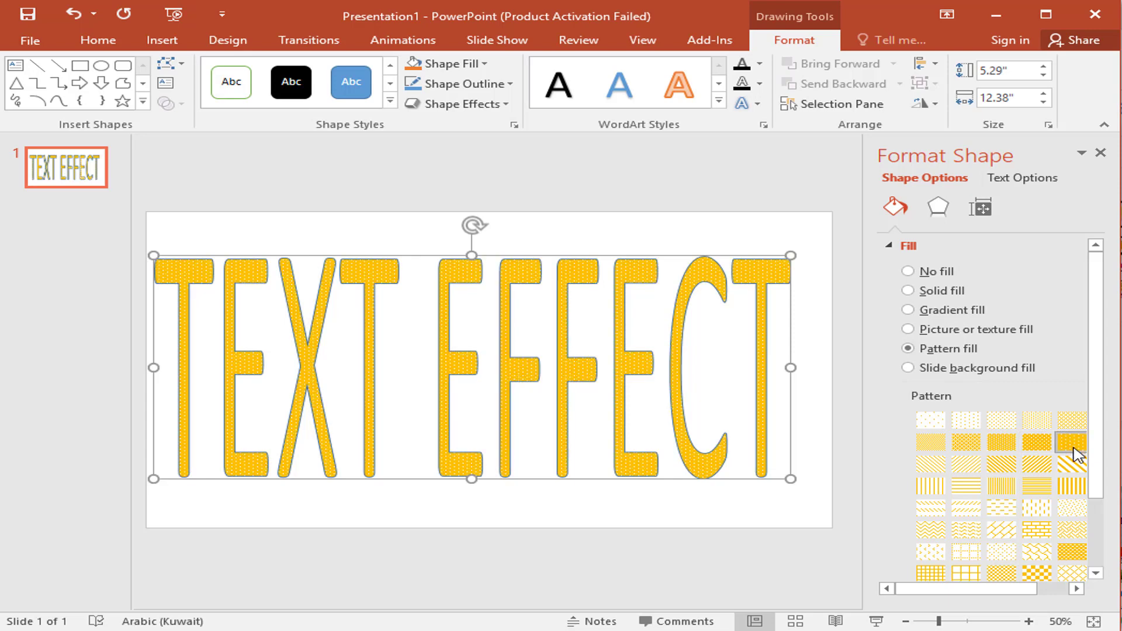